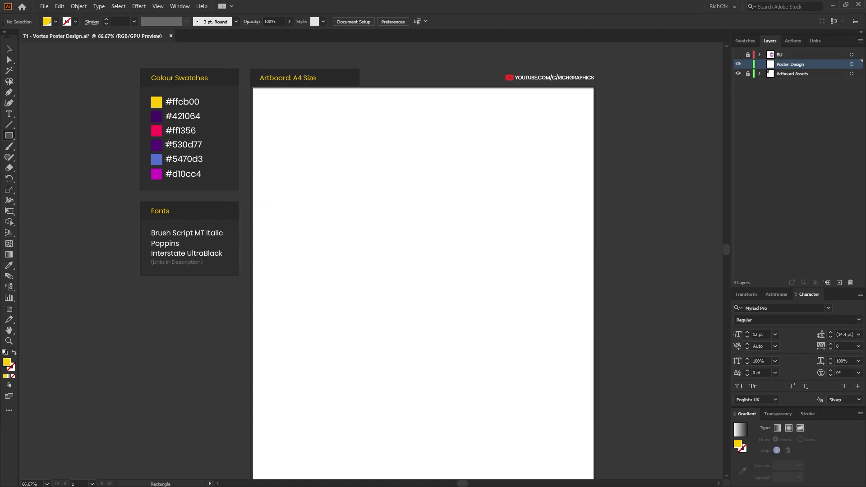
Step: Draw a large circle with the Ellipse Tool and centre it horizontally and vertically on the artboard
{"action": "left_click", "coordinate": [9, 135]}
{"action": "left_click", "coordinate": [50, 157]}
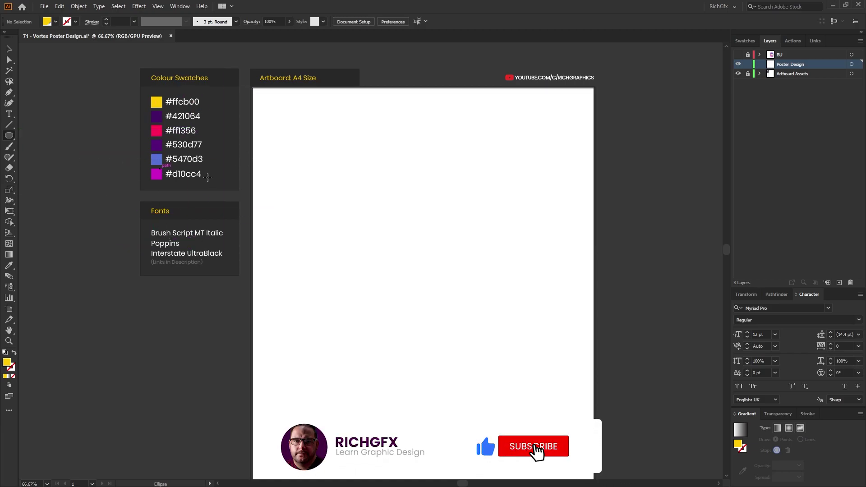
{"action": "left_click_drag", "start_coordinate": [313, 182], "coordinate": [565, 385]}
{"action": "key", "text": "v"}
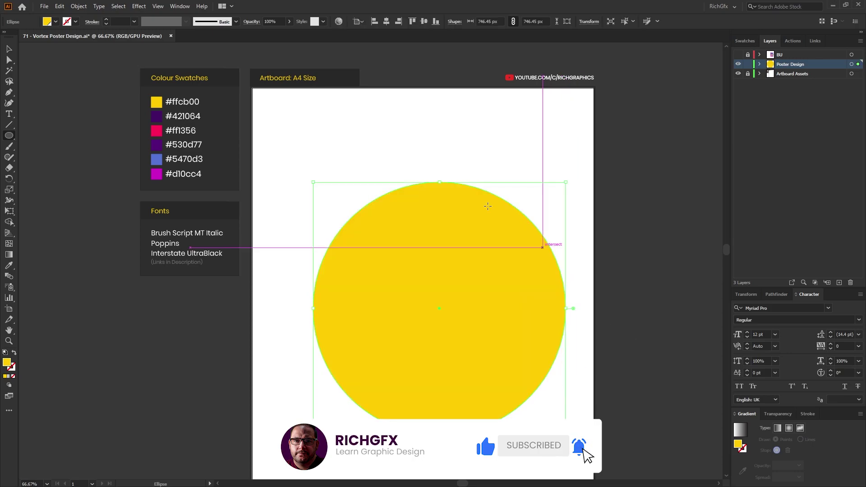
{"action": "left_click", "coordinate": [386, 21]}
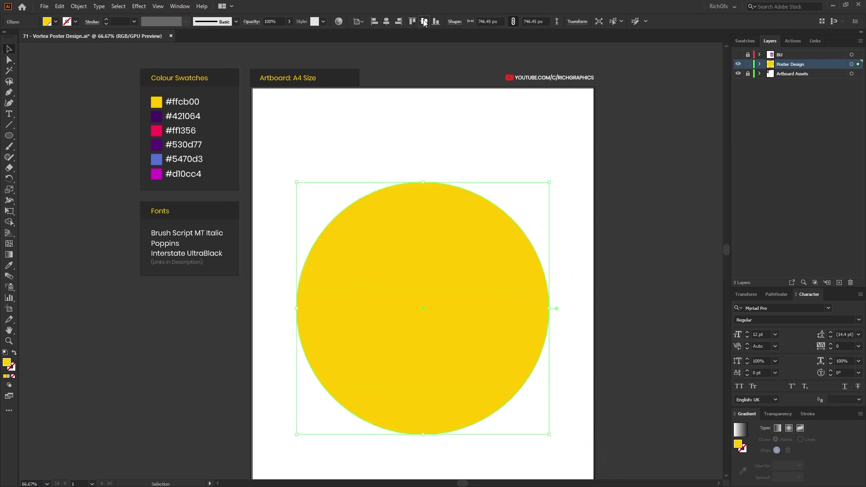
{"action": "left_click", "coordinate": [424, 22]}
{"action": "scroll", "coordinate": [608, 212], "scroll_direction": "down", "scroll_amount": 2}
Step: Give the circle no fill and a black 20 pt stroke
{"action": "left_click", "coordinate": [14, 352]}
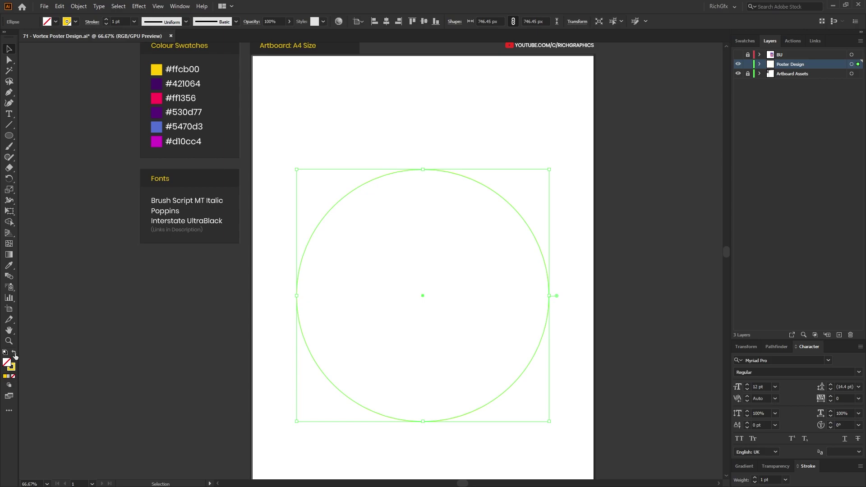
{"action": "left_click", "coordinate": [76, 22]}
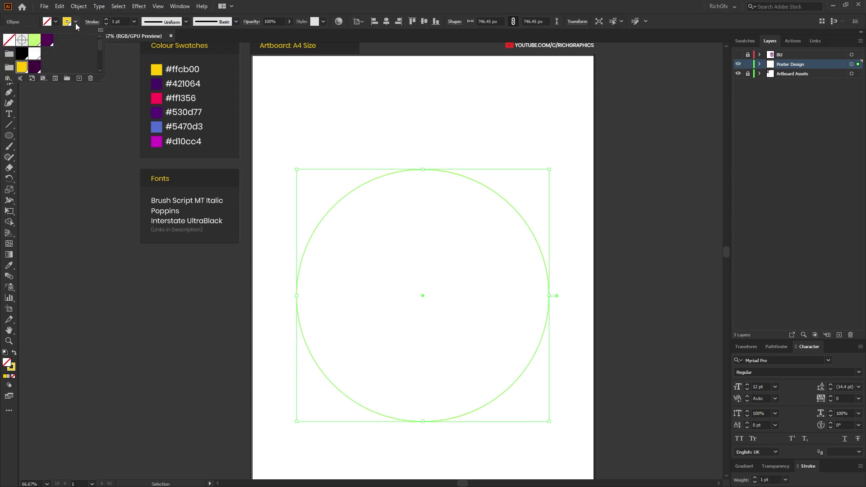
{"action": "left_click", "coordinate": [24, 57]}
{"action": "double_click", "coordinate": [114, 21]}
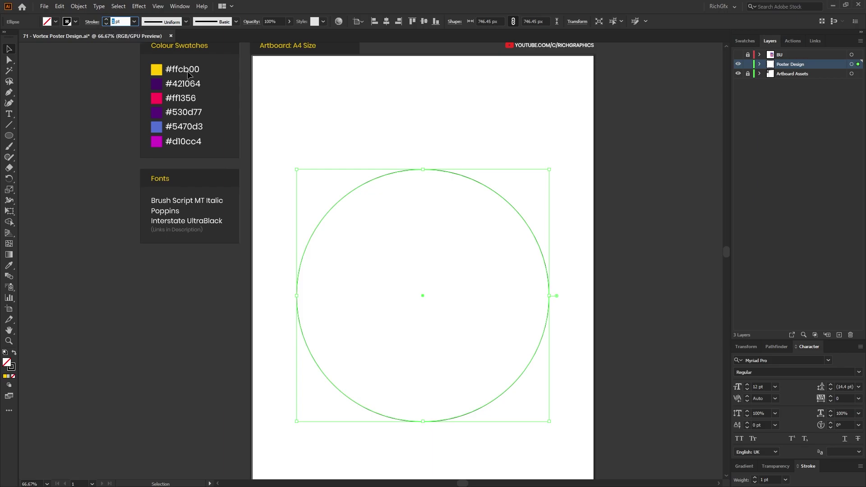
{"action": "type", "text": "20"}
{"action": "key", "text": "Return"}
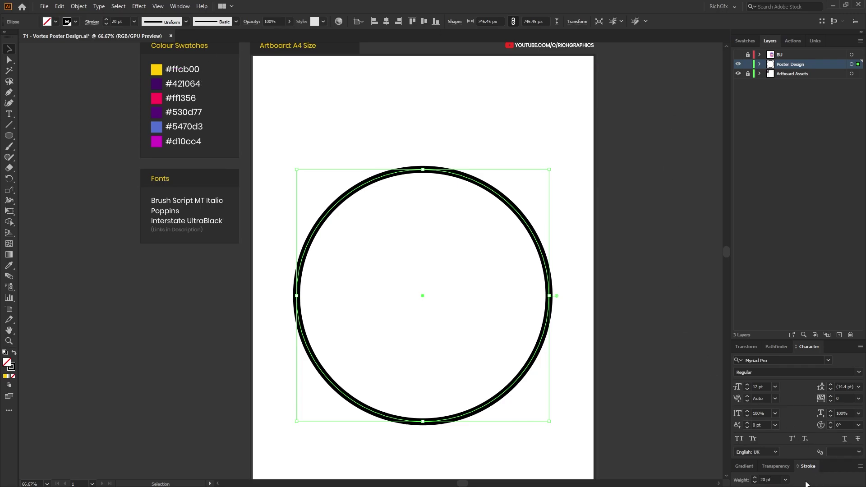
Step: Open the Stroke panel from the Window menu and choose Show Options
{"action": "left_click", "coordinate": [180, 7]}
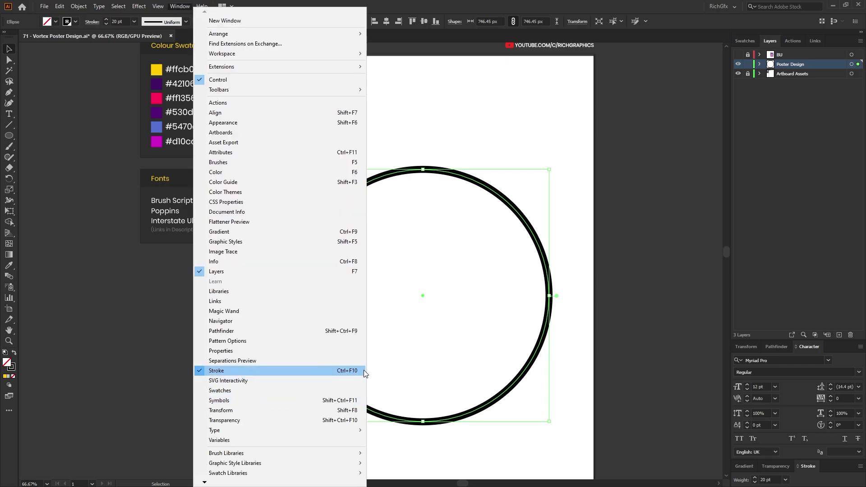
{"action": "left_click", "coordinate": [822, 470]}
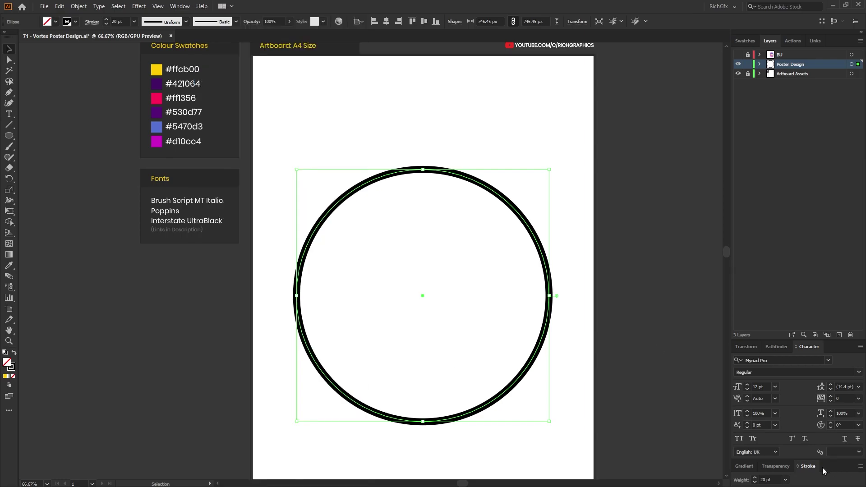
{"action": "left_click", "coordinate": [861, 469]}
{"action": "left_click", "coordinate": [833, 472]}
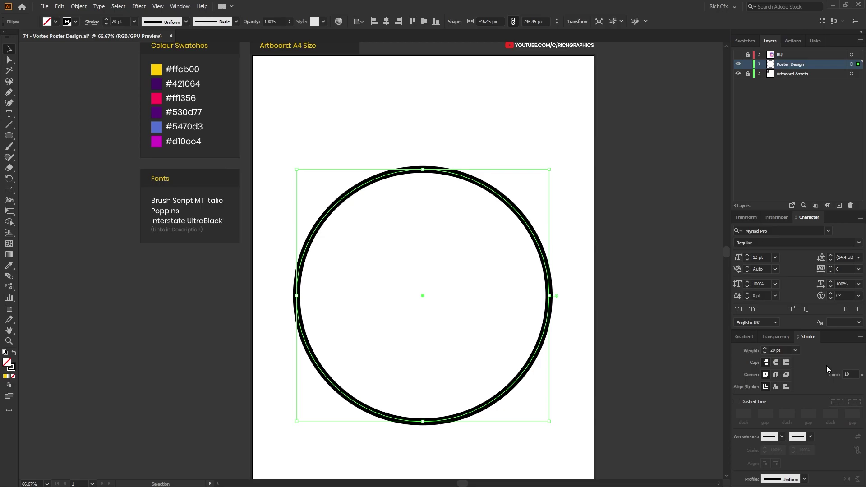
Step: Give the stroke round caps, a dashed line with 0 pt dash and 40 pt gap, and Width Profile 4
{"action": "left_click", "coordinate": [777, 363]}
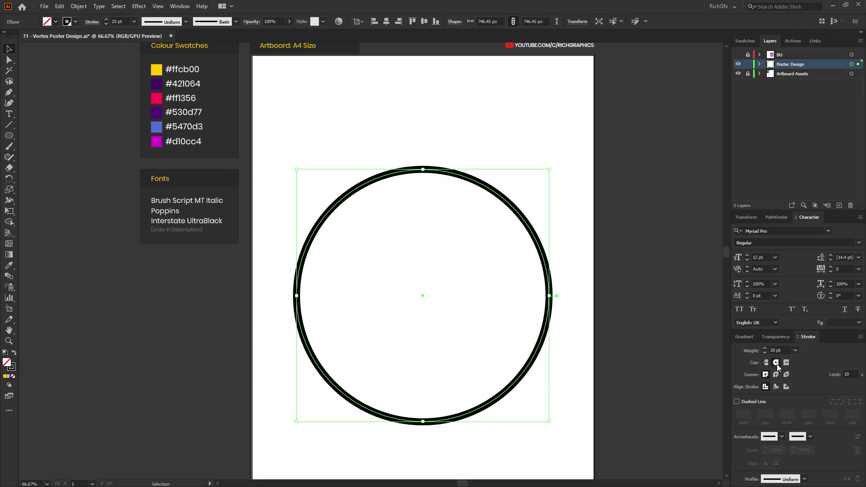
{"action": "left_click", "coordinate": [743, 402]}
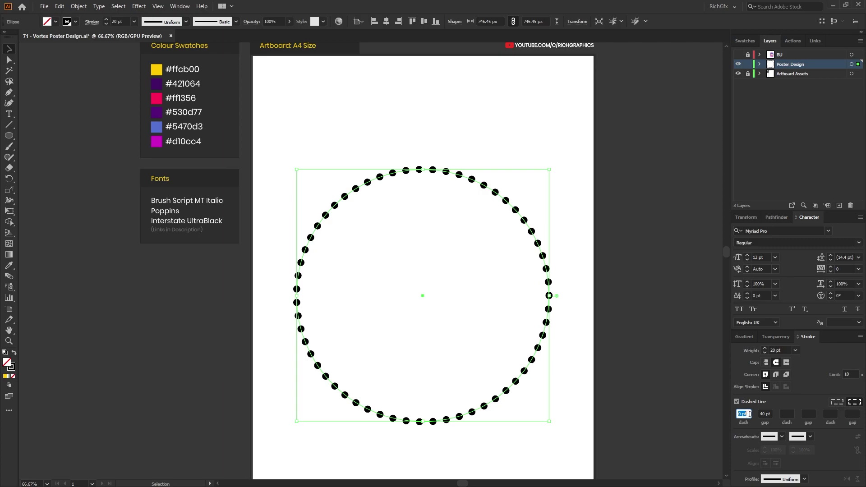
{"action": "left_click_drag", "start_coordinate": [749, 419], "coordinate": [730, 414]}
{"action": "left_click", "coordinate": [805, 480]}
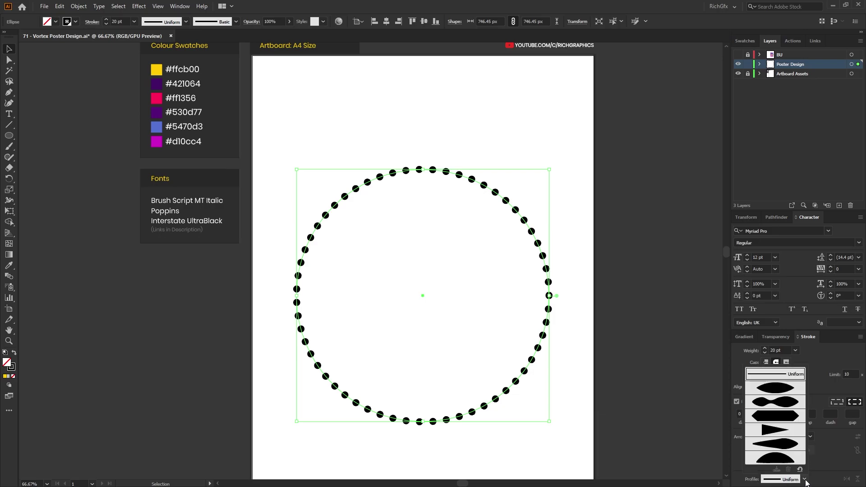
{"action": "left_click", "coordinate": [788, 434]}
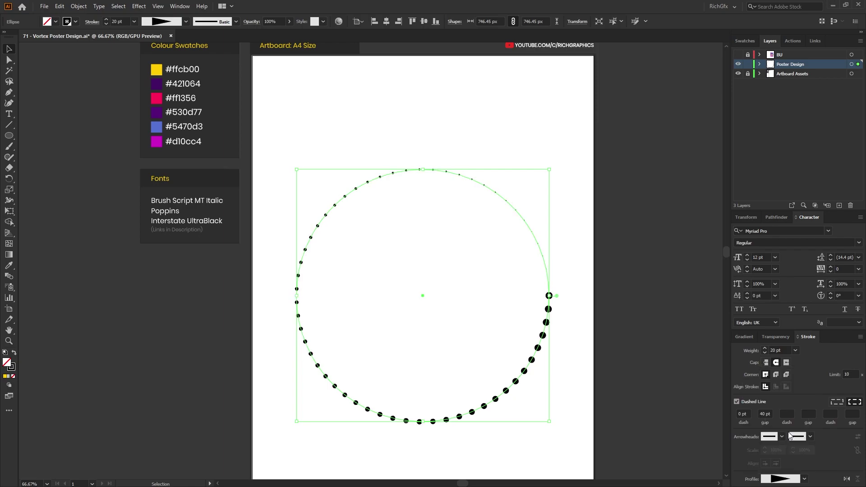
{"action": "left_click", "coordinate": [548, 345]}
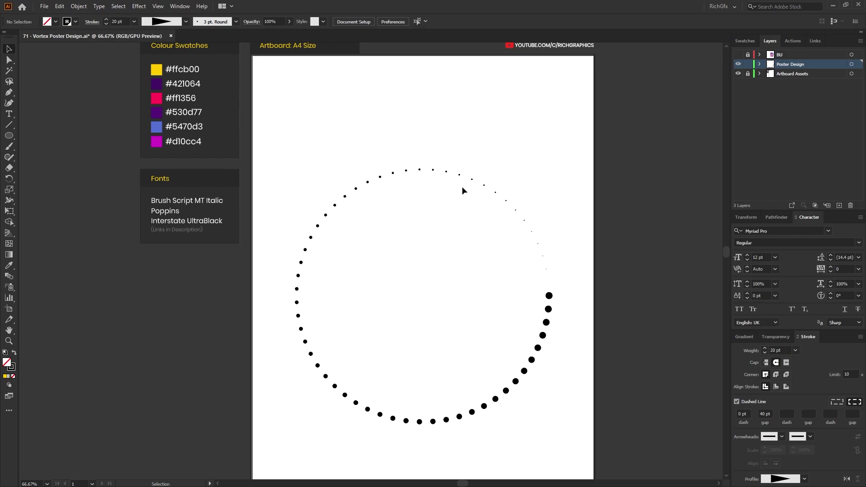
Step: Select the dotted circle and add an Effect > Distort & Transform > Transform effect
{"action": "left_click", "coordinate": [451, 171]}
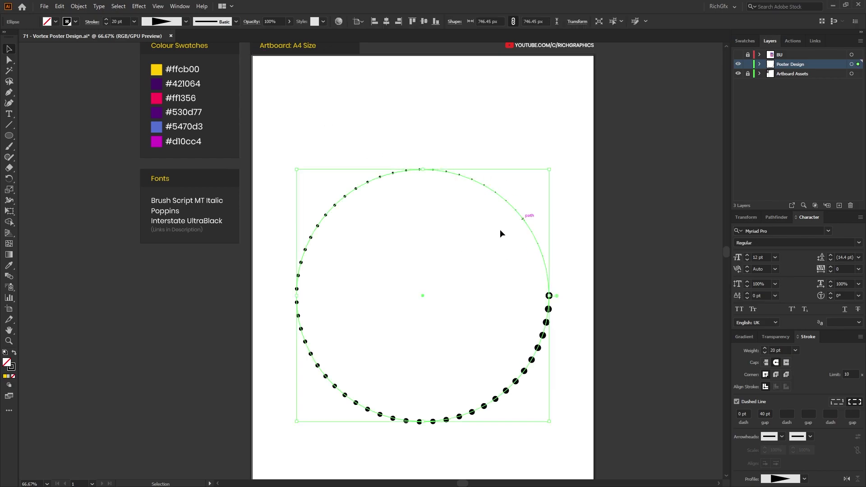
{"action": "left_click", "coordinate": [140, 7]}
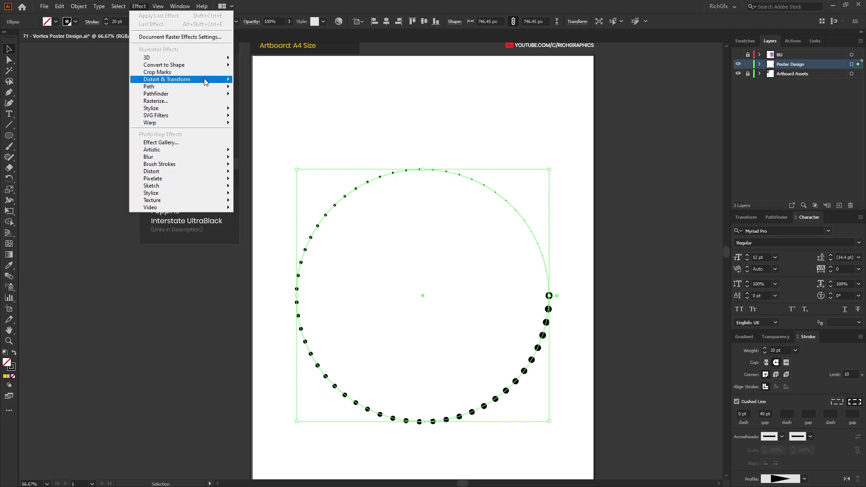
{"action": "mouse_move", "coordinate": [207, 81]}
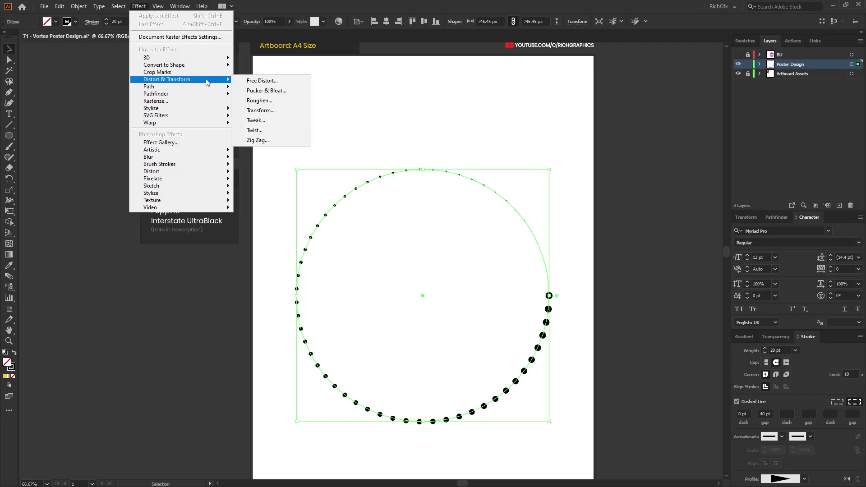
{"action": "left_click", "coordinate": [280, 111]}
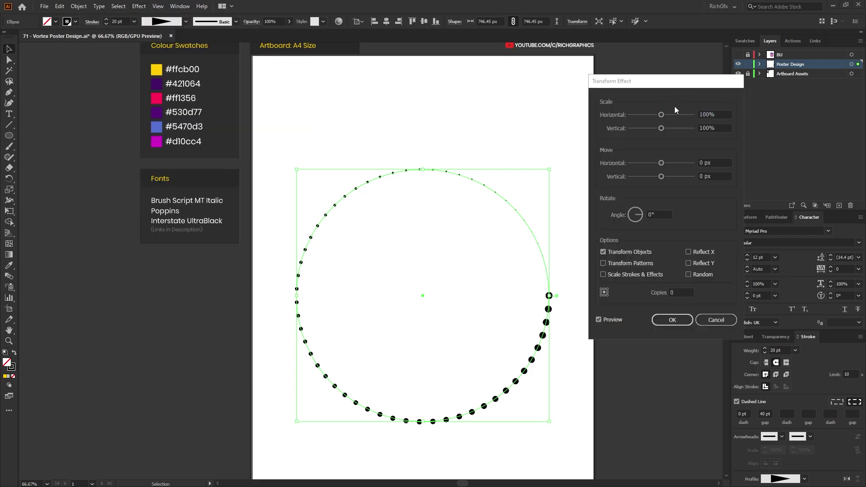
{"action": "left_click_drag", "start_coordinate": [675, 86], "coordinate": [699, 89]}
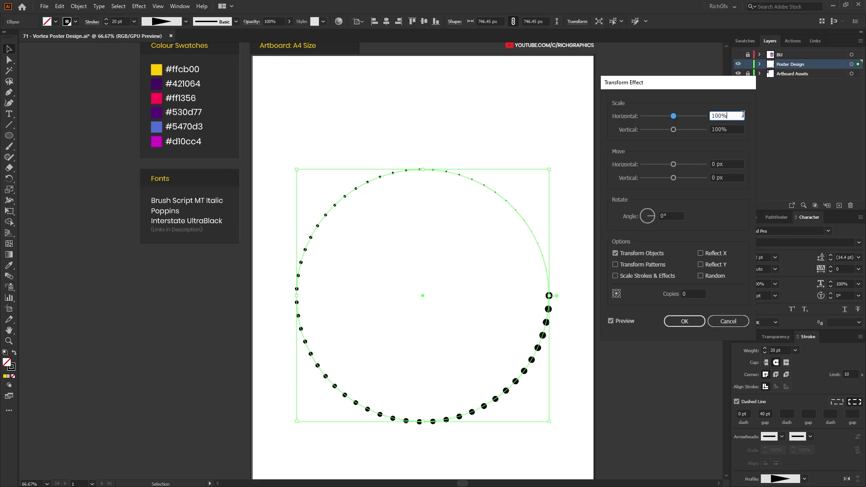
Step: Set the Transform scale to 95% horizontal and 95% vertical, with a 20° angle
{"action": "type", "text": "95"}
{"action": "key", "text": "Tab"}
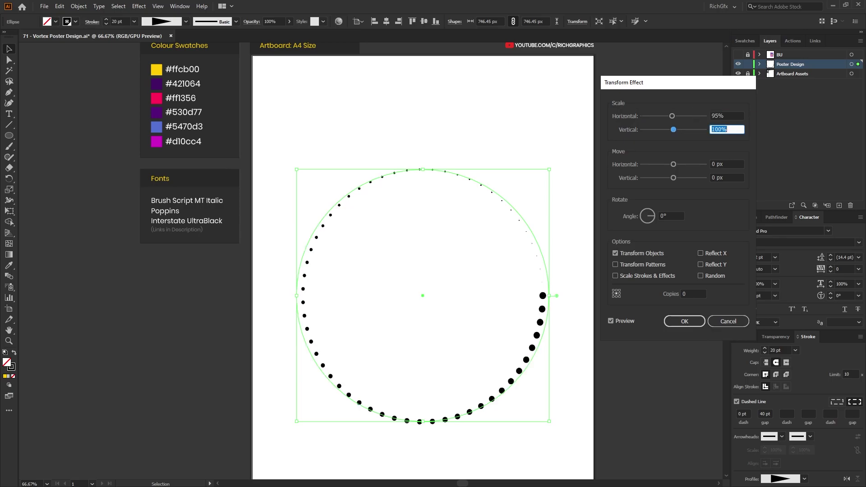
{"action": "type", "text": "95"}
{"action": "key", "text": "Tab"}
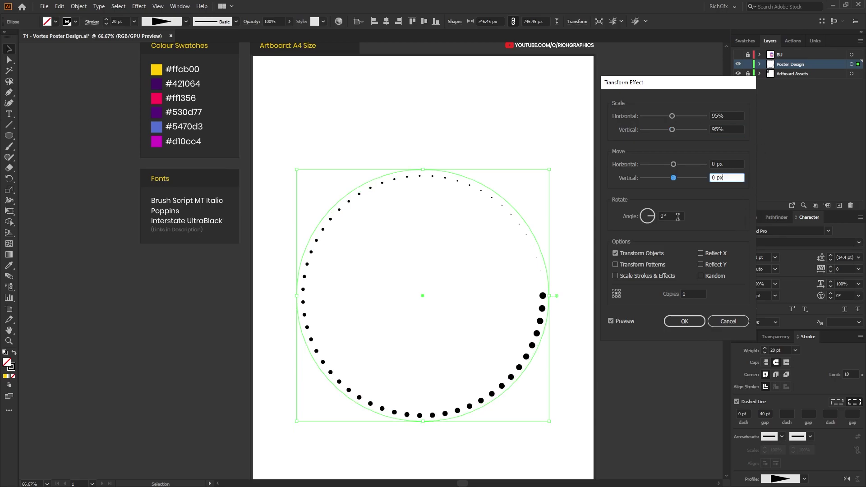
{"action": "key", "text": "Tab"}
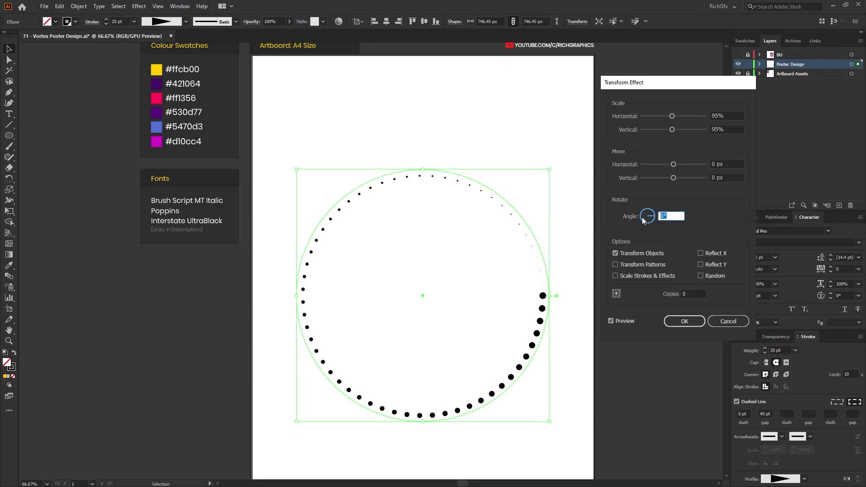
{"action": "type", "text": "20"}
{"action": "left_click", "coordinate": [693, 293]}
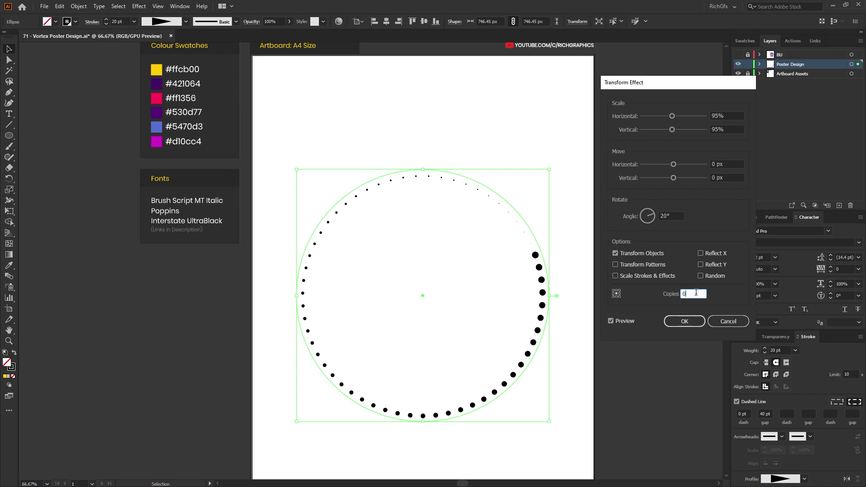
Step: Raise the Transform effect's copy count to 40
{"action": "key", "text": "Up"}
{"action": "key", "text": "Up"}
{"action": "key", "text": "Up"}
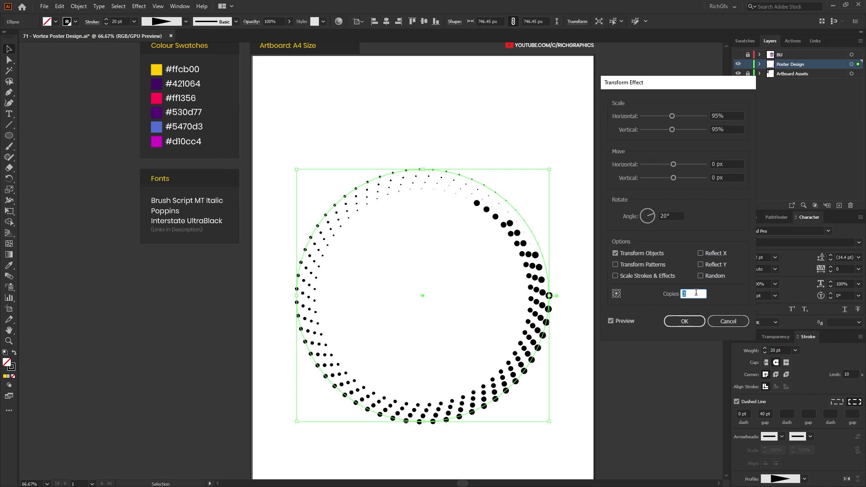
{"action": "key", "text": "Up"}
{"action": "key", "text": "Up"}
{"action": "key", "text": "Up"}
{"action": "key", "text": "Up"}
{"action": "key", "text": "Up"}
{"action": "key", "text": "Up"}
{"action": "key", "text": "Up"}
{"action": "key", "text": "Up"}
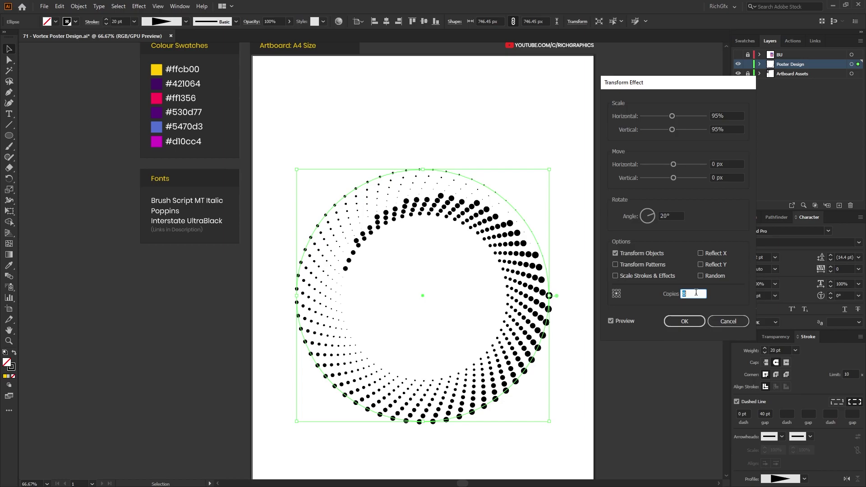
{"action": "key", "text": "Up"}
{"action": "key", "text": "Up"}
{"action": "key", "text": "Up"}
{"action": "key", "text": "Up"}
{"action": "key", "text": "Up"}
{"action": "key", "text": "Up"}
{"action": "key", "text": "Up"}
{"action": "key", "text": "Up"}
{"action": "key", "text": "Up"}
{"action": "key", "text": "Up"}
{"action": "key", "text": "Up"}
{"action": "key", "text": "Up"}
{"action": "key", "text": "Up"}
{"action": "key", "text": "Up"}
{"action": "key", "text": "Up"}
{"action": "key", "text": "Up"}
{"action": "key", "text": "Up"}
{"action": "key", "text": "Up"}
{"action": "key", "text": "Up"}
{"action": "key", "text": "Up"}
{"action": "key", "text": "Up"}
{"action": "key", "text": "Up"}
{"action": "key", "text": "Up"}
{"action": "key", "text": "Up"}
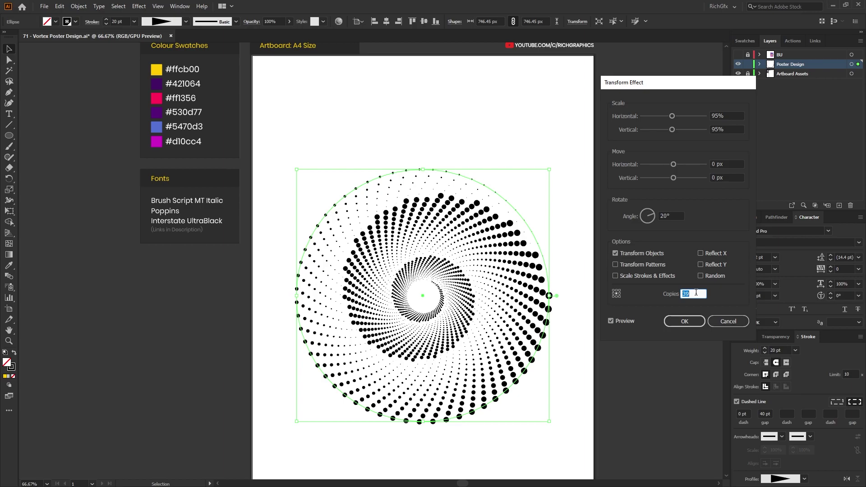
{"action": "key", "text": "Up"}
Step: Try other angle and scale values, then keep 20° and 95%
{"action": "left_click", "coordinate": [674, 217]}
{"action": "key", "text": "shift+Up"}
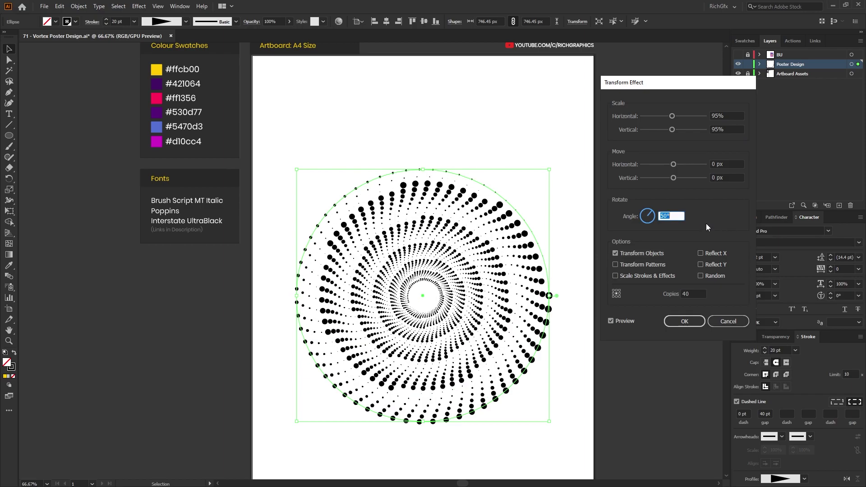
{"action": "key", "text": "shift+Up"}
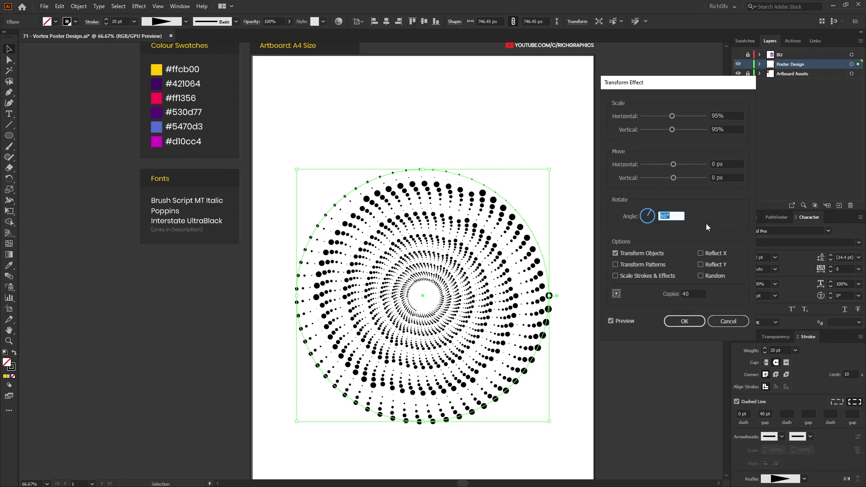
{"action": "key", "text": "shift+Down"}
{"action": "key", "text": "shift+Down"}
{"action": "key", "text": "shift+Down"}
{"action": "key", "text": "shift+Down"}
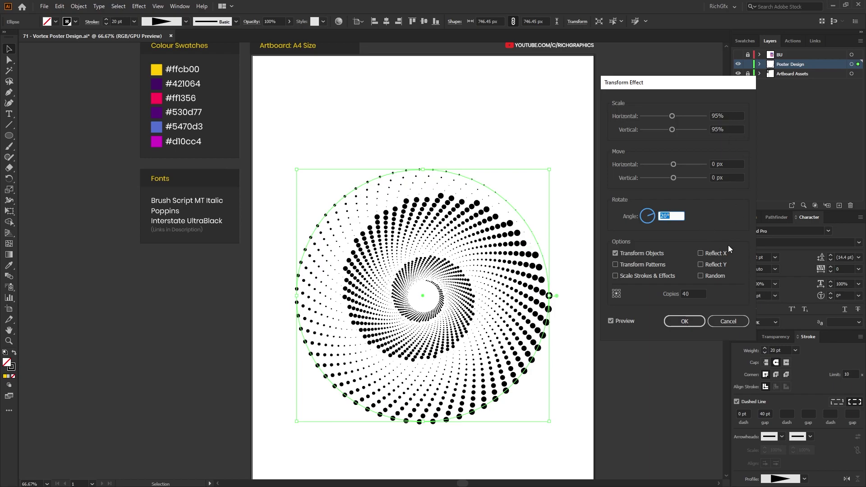
{"action": "double_click", "coordinate": [718, 116]}
{"action": "type", "text": "80"}
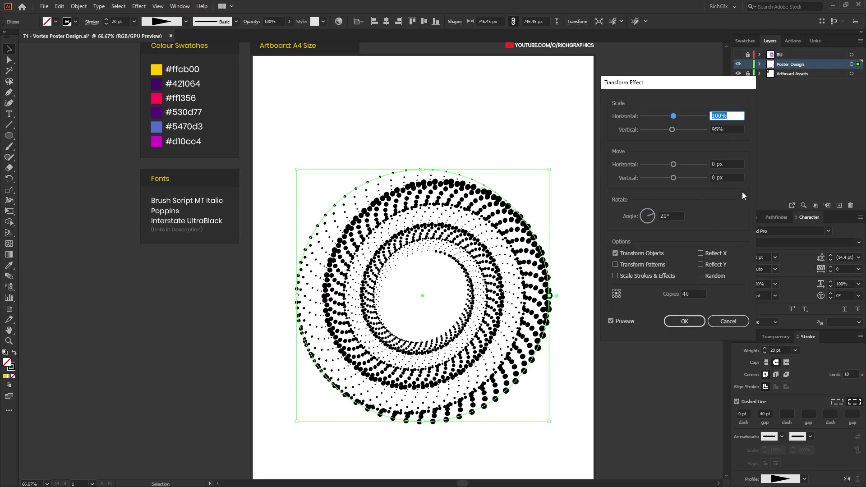
{"action": "key", "text": "shift+Up"}
{"action": "key", "text": "Up"}
{"action": "key", "text": "Up"}
{"action": "key", "text": "Up"}
{"action": "key", "text": "Up"}
{"action": "key", "text": "Up"}
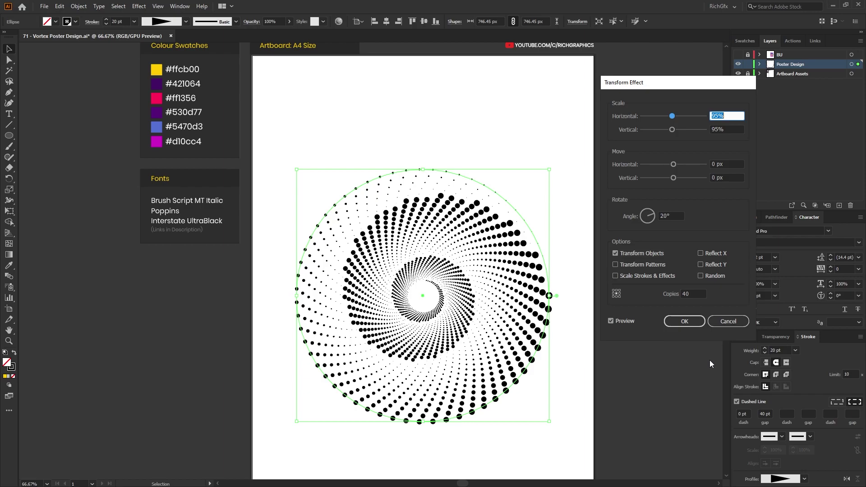
Step: Apply the Transform effect to create the dotted vortex
{"action": "left_click", "coordinate": [684, 321]}
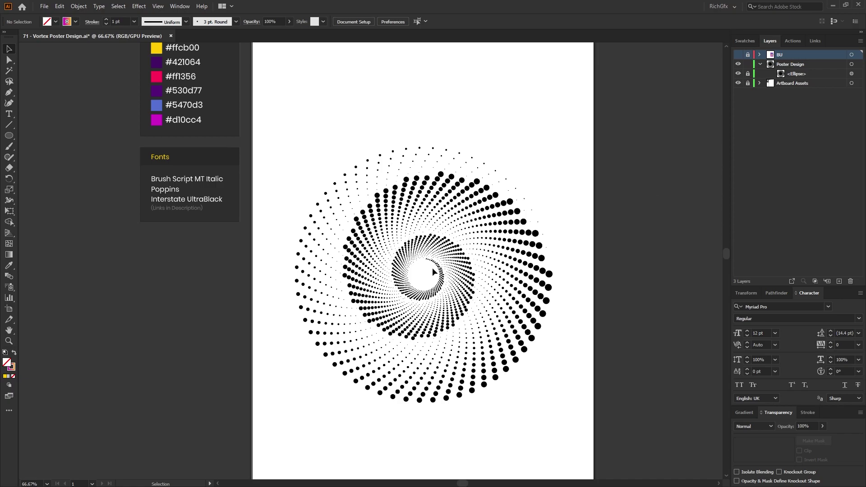
{"action": "scroll", "coordinate": [554, 218], "scroll_direction": "up", "scroll_amount": 1}
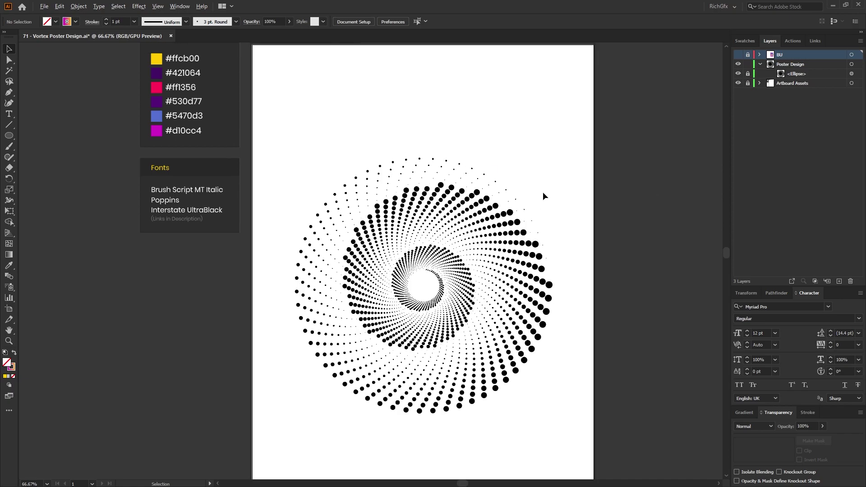
{"action": "scroll", "coordinate": [543, 191], "scroll_direction": "down", "scroll_amount": 1}
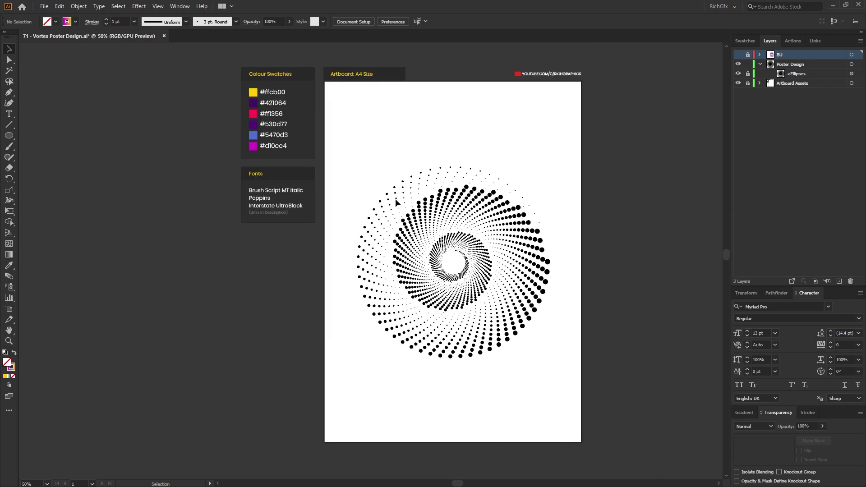
Step: Draw a rectangle over the whole artboard in the Poster Design layer with a yellow fill
{"action": "left_click_drag", "start_coordinate": [9, 135], "coordinate": [56, 137]}
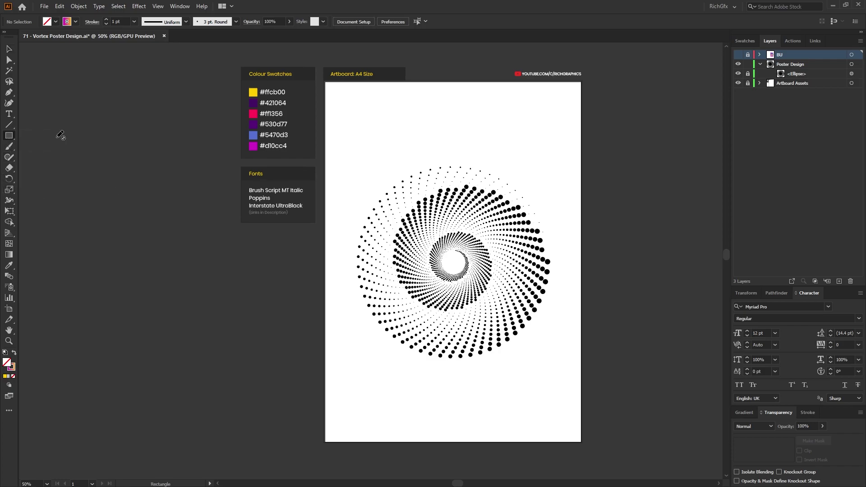
{"action": "left_click", "coordinate": [824, 67]}
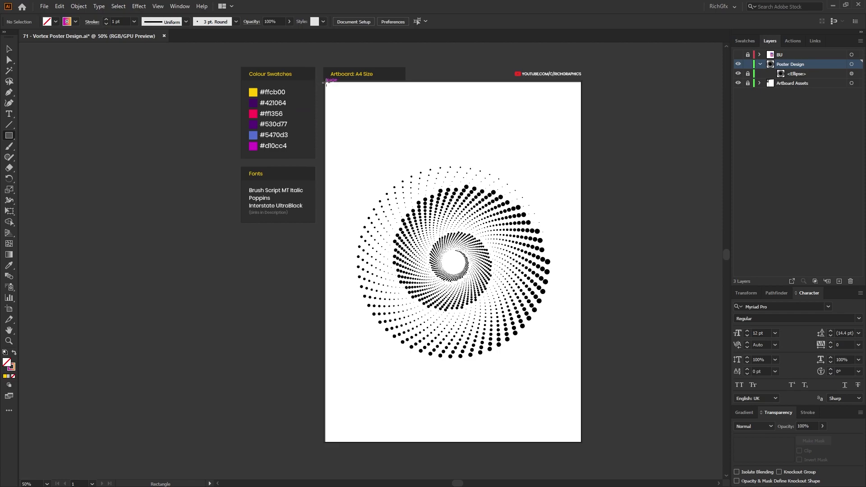
{"action": "left_click_drag", "start_coordinate": [325, 83], "coordinate": [582, 442]}
{"action": "key", "text": "v"}
{"action": "left_click", "coordinate": [14, 353]}
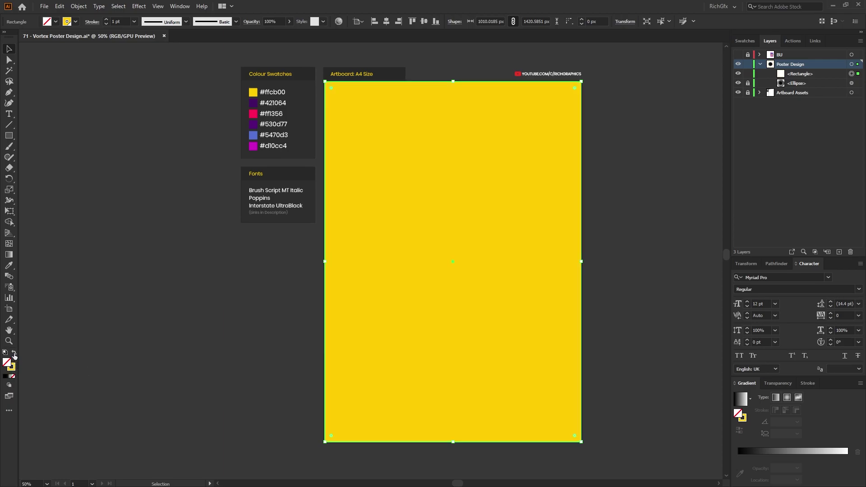
Step: Give the rectangle a gradient fill and switch it to a Freeform gradient in the Gradient panel
{"action": "left_click", "coordinate": [9, 380]}
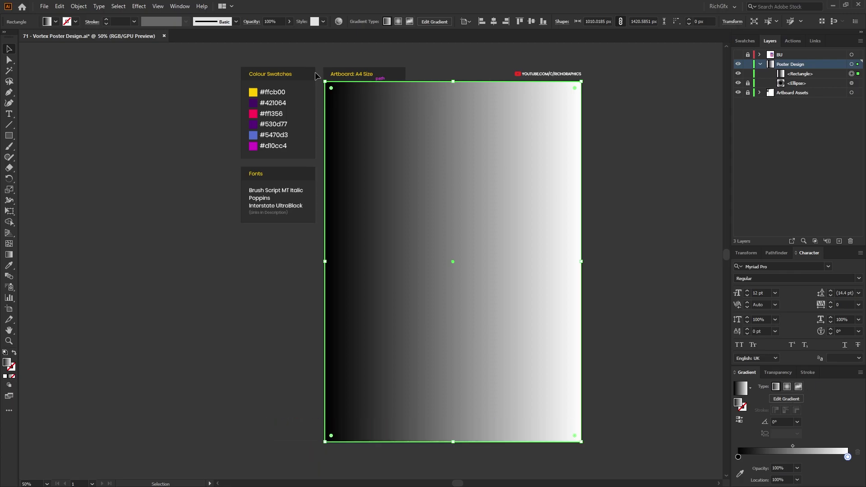
{"action": "left_click", "coordinate": [175, 7]}
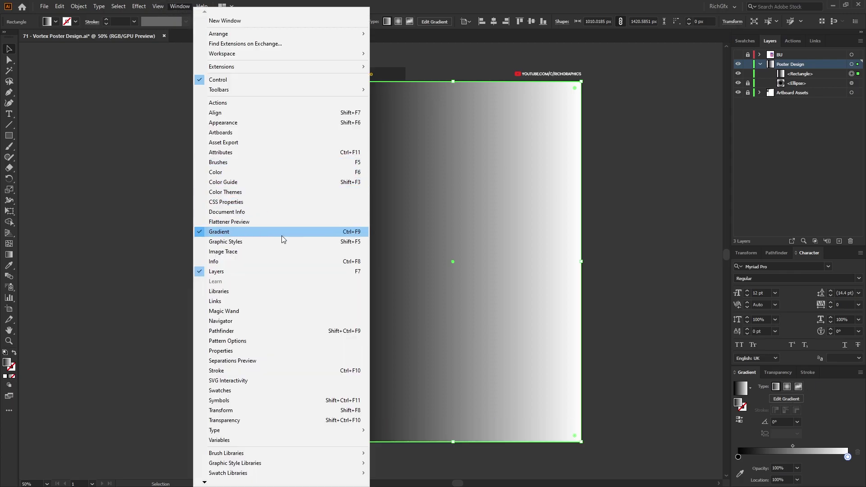
{"action": "left_click", "coordinate": [361, 235]}
{"action": "left_click", "coordinate": [360, 237]}
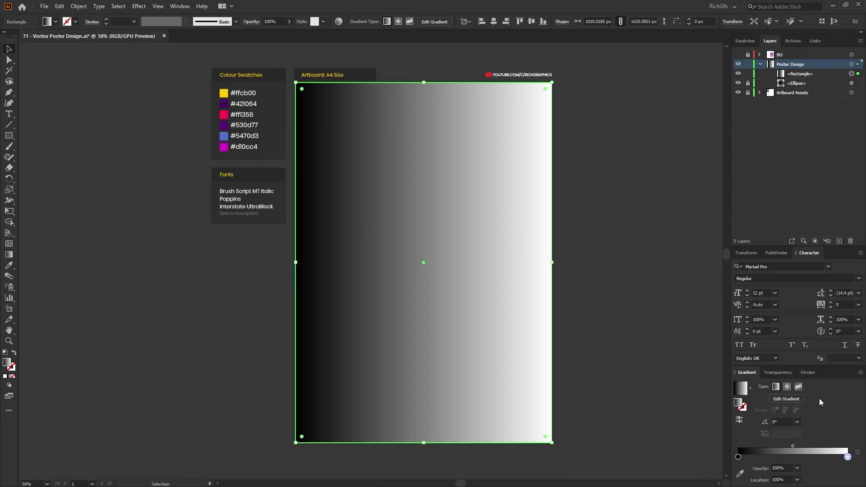
{"action": "left_click", "coordinate": [798, 387]}
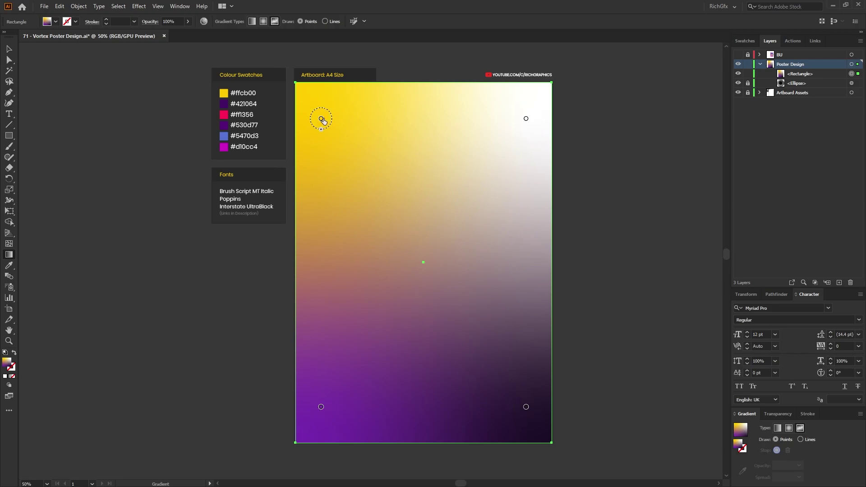
Step: Colour the top-left and bottom-right gradient points purple #530d77
{"action": "left_click", "coordinate": [322, 120]}
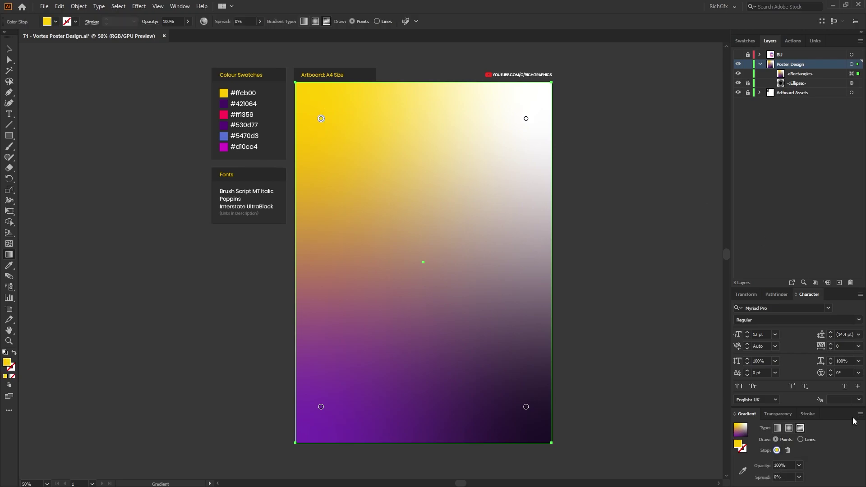
{"action": "left_click", "coordinate": [742, 472]}
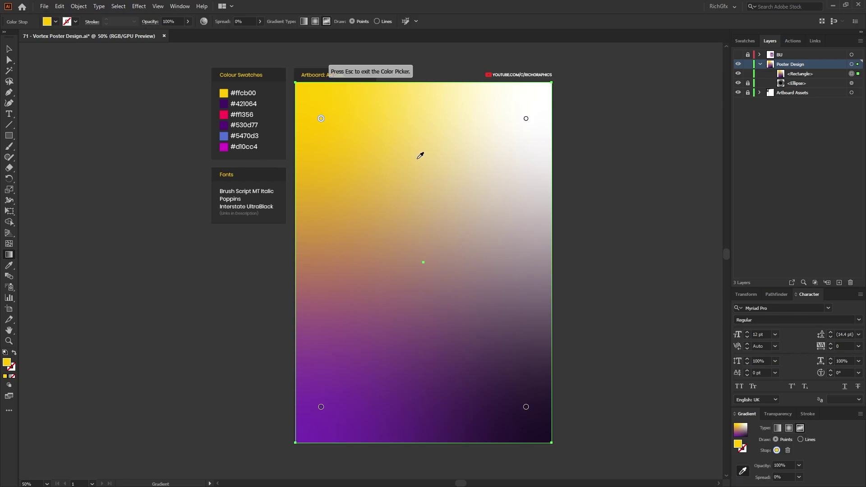
{"action": "left_click", "coordinate": [227, 125]}
{"action": "key", "text": "Escape"}
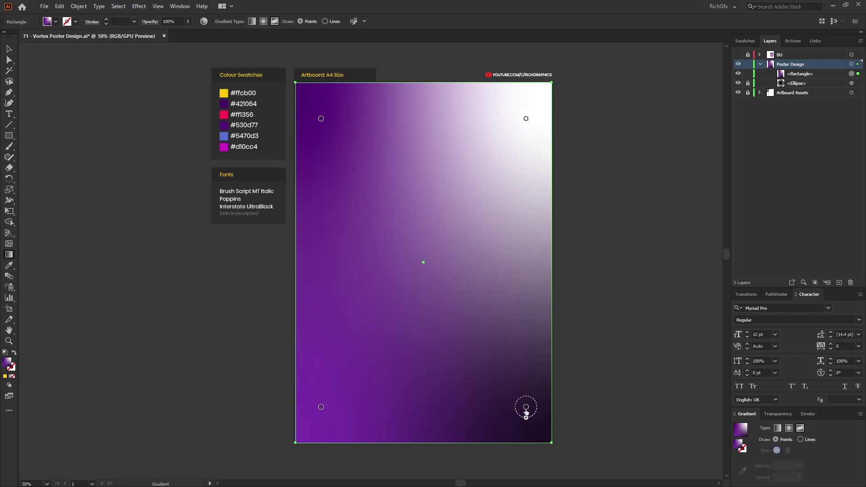
{"action": "left_click", "coordinate": [526, 408]}
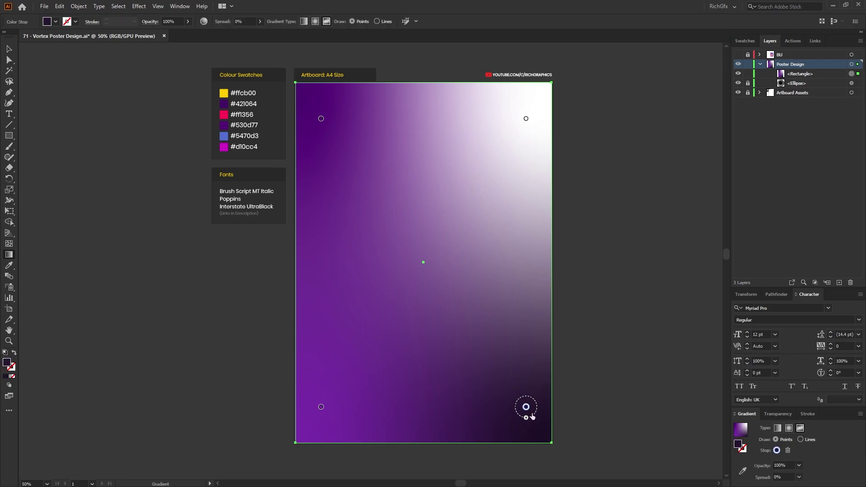
{"action": "left_click", "coordinate": [743, 473]}
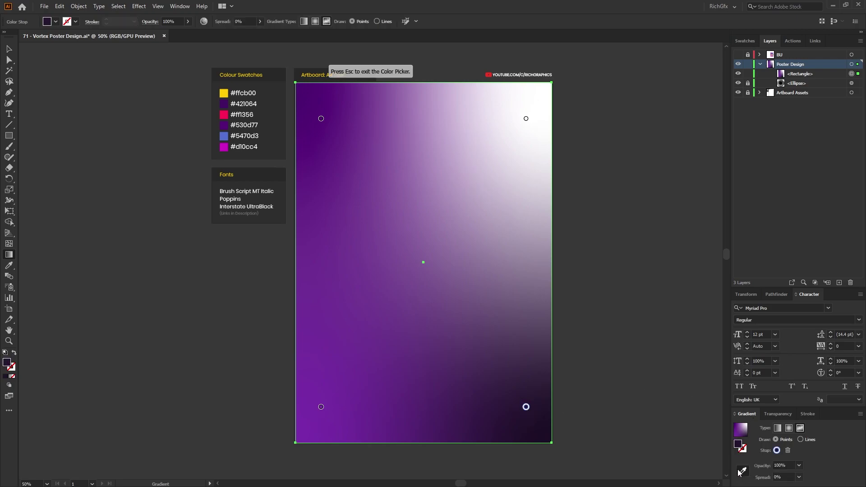
{"action": "left_click", "coordinate": [226, 125]}
{"action": "key", "text": "Escape"}
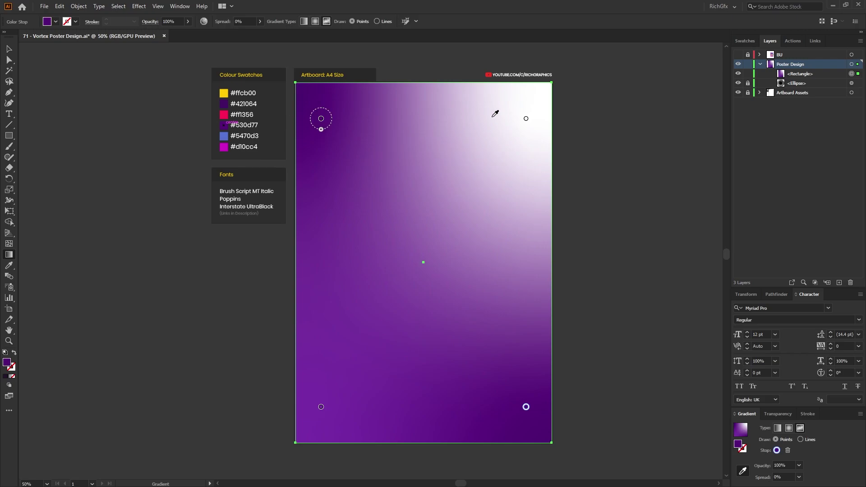
Step: Colour the top-right point blue #5470d3 and the bottom-left point magenta #d10cc4
{"action": "left_click", "coordinate": [526, 119]}
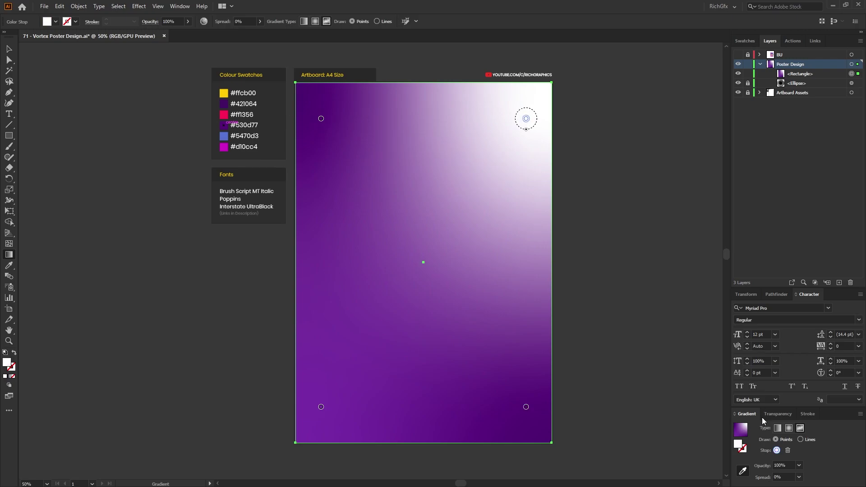
{"action": "left_click", "coordinate": [743, 472]}
{"action": "left_click", "coordinate": [226, 135]}
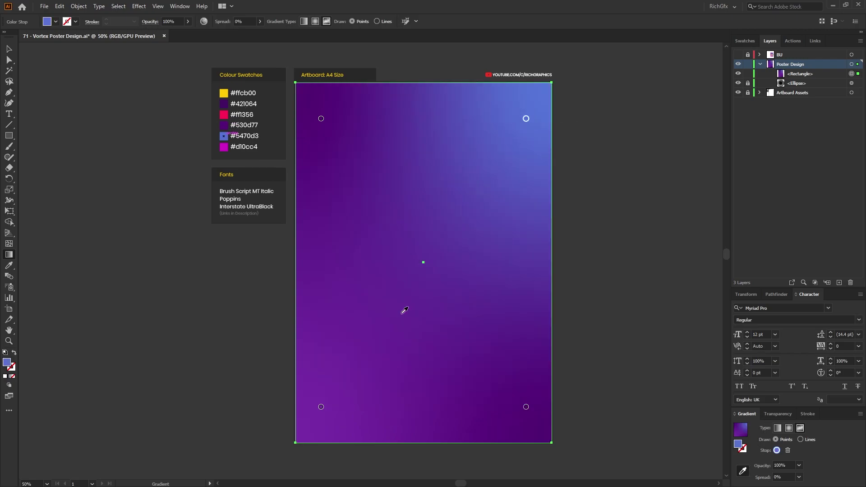
{"action": "left_click", "coordinate": [321, 408]}
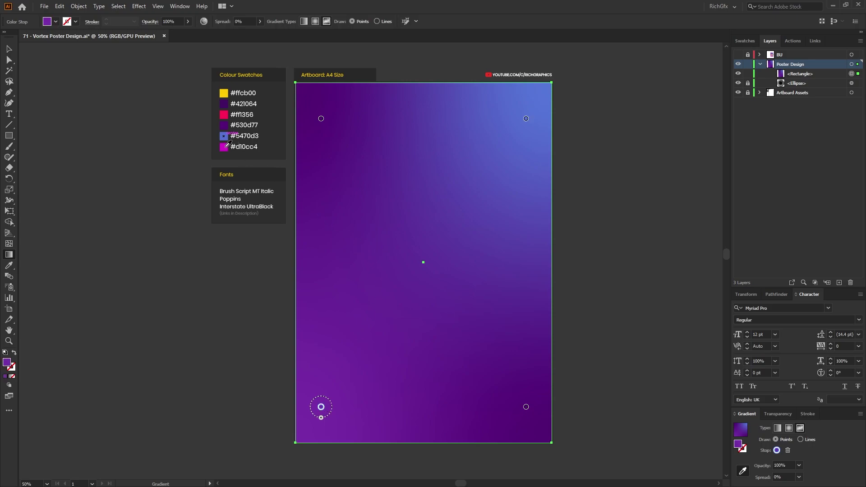
{"action": "left_click", "coordinate": [226, 147]}
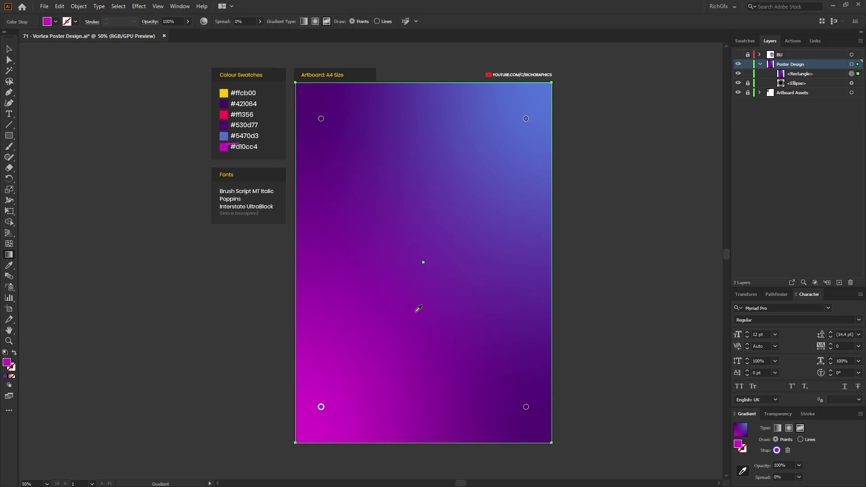
{"action": "left_click", "coordinate": [9, 49]}
Step: Move the background rectangle below the ellipse in Layers and apply a gradient to the spiral's stroke
{"action": "left_click", "coordinate": [808, 74]}
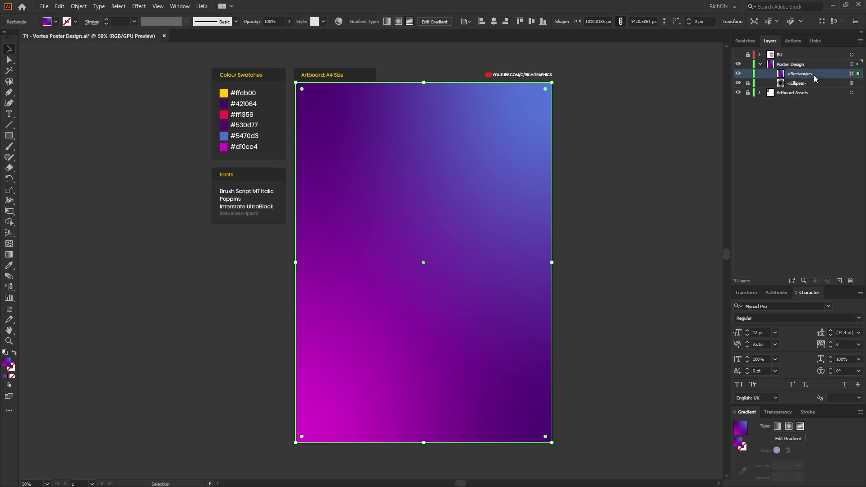
{"action": "left_click_drag", "start_coordinate": [815, 78], "coordinate": [813, 89]}
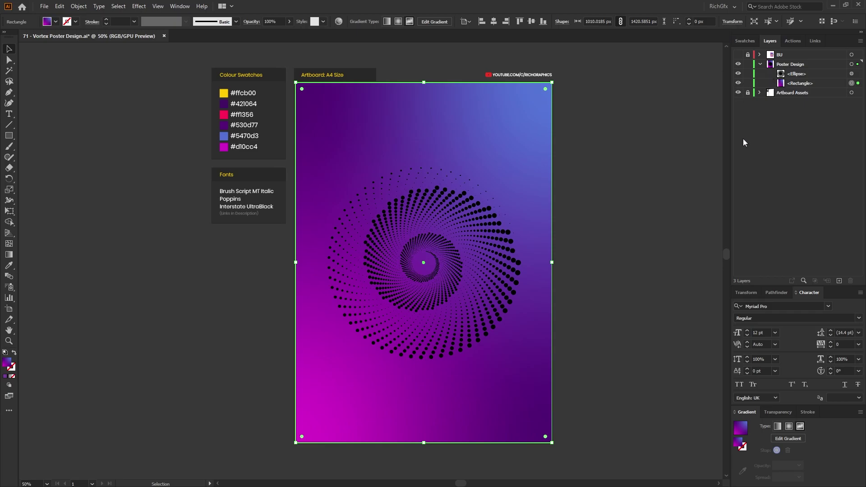
{"action": "left_click", "coordinate": [523, 280]}
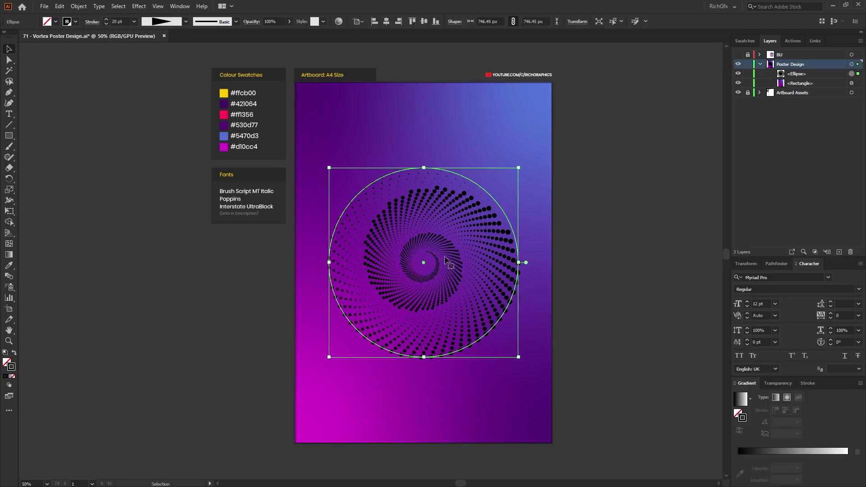
{"action": "left_click", "coordinate": [10, 378]}
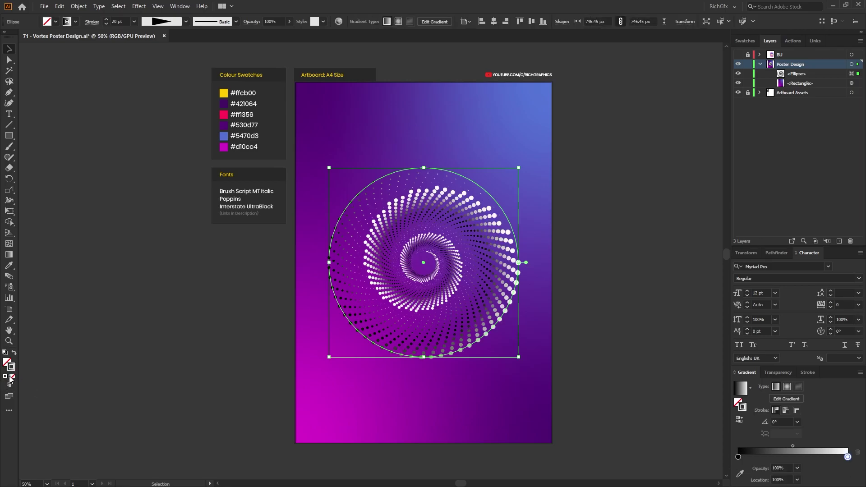
Step: Set the stroke gradient stops to magenta #d10cc4 and yellow #ffcb00
{"action": "double_click", "coordinate": [738, 457]}
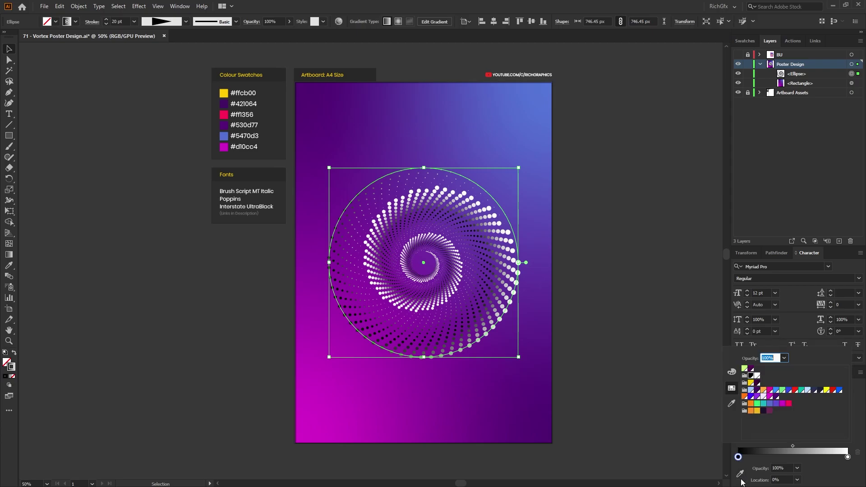
{"action": "key", "text": "Escape"}
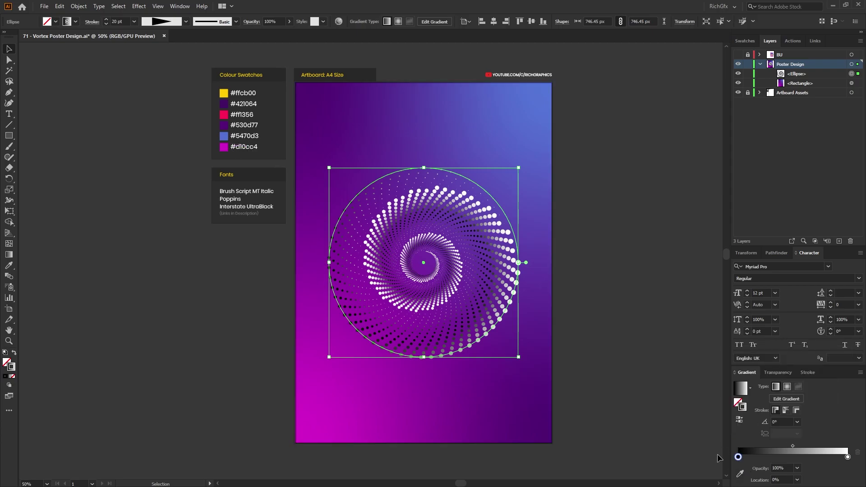
{"action": "left_click", "coordinate": [740, 473]}
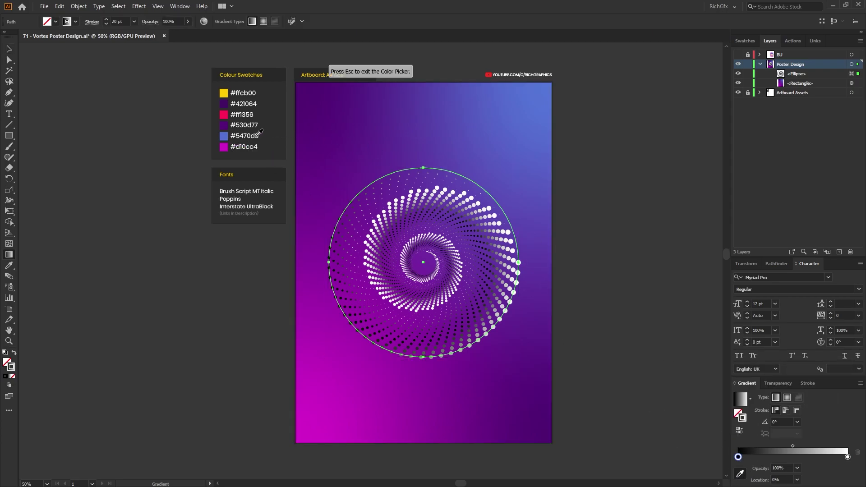
{"action": "left_click", "coordinate": [225, 147]}
{"action": "left_click", "coordinate": [847, 458]}
{"action": "left_click", "coordinate": [224, 92]}
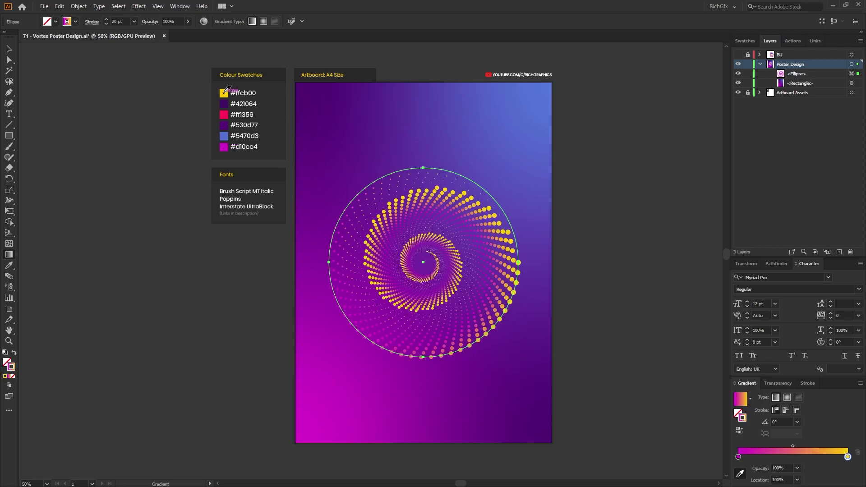
Step: Enlarge the spiral past the artboard edges and paste a copy of the background rectangle in place on top
{"action": "left_click", "coordinate": [9, 49]}
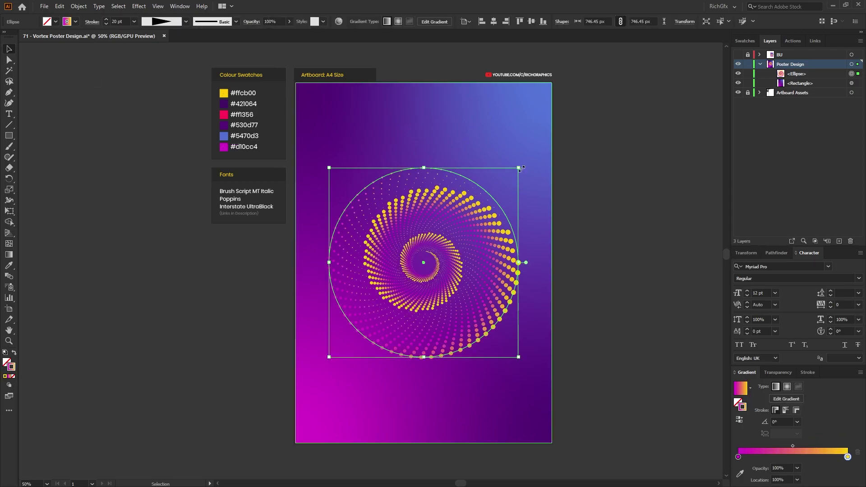
{"action": "left_click_drag", "start_coordinate": [519, 167], "coordinate": [680, 84]}
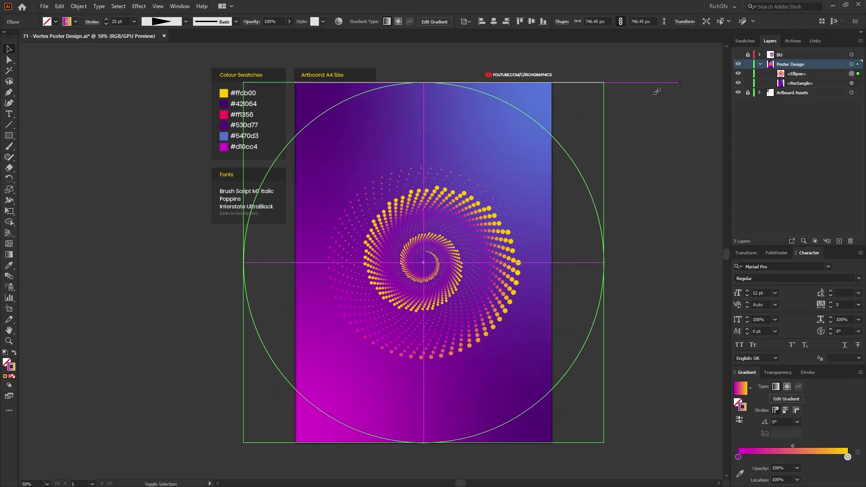
{"action": "left_click", "coordinate": [537, 91]}
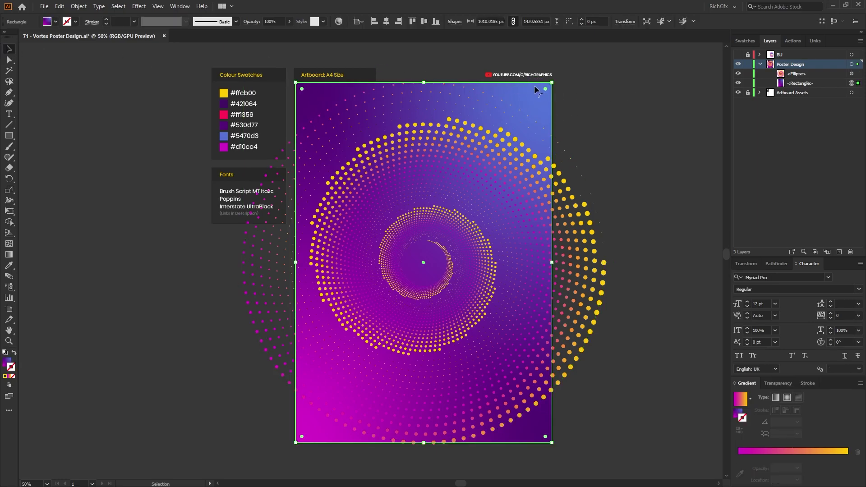
{"action": "left_click", "coordinate": [60, 7]}
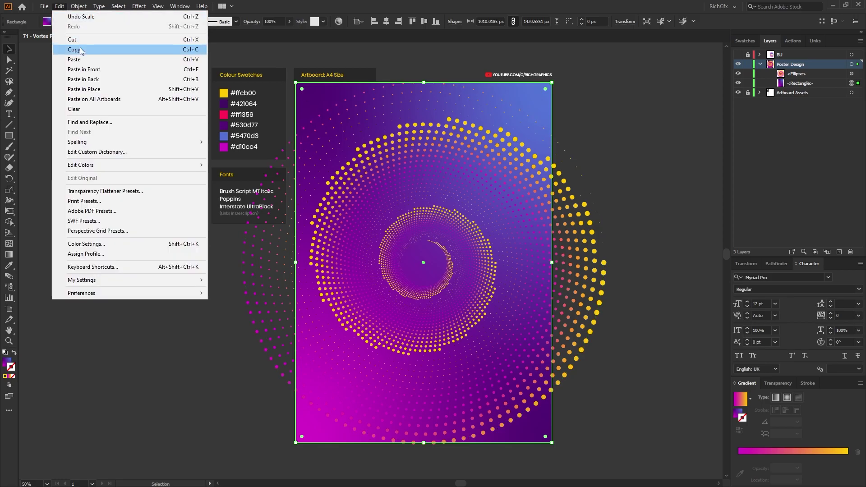
{"action": "left_click", "coordinate": [81, 49]}
{"action": "left_click", "coordinate": [57, 8]}
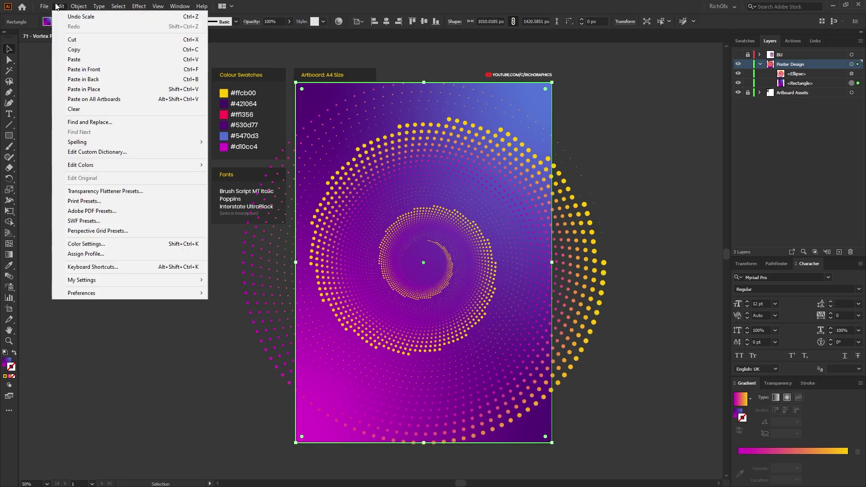
{"action": "left_click", "coordinate": [119, 90]}
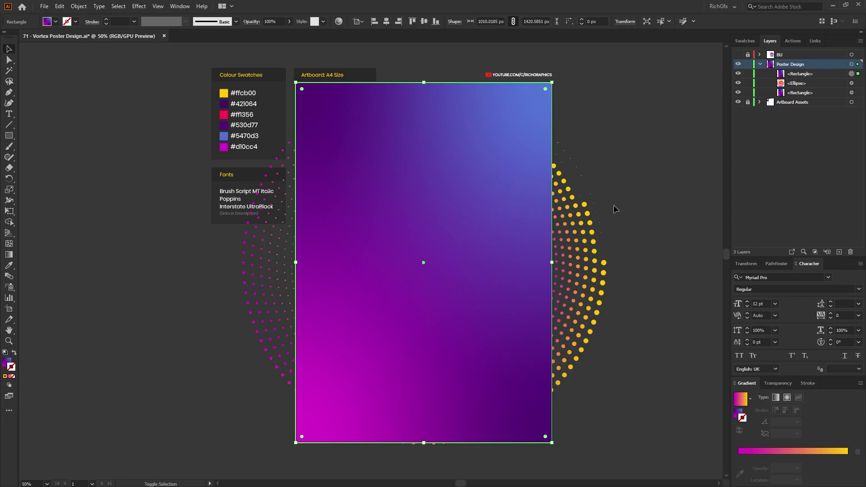
Step: Make a clipping mask from the rectangle copy and the spiral
{"action": "left_click", "coordinate": [599, 213], "text": "shift"}
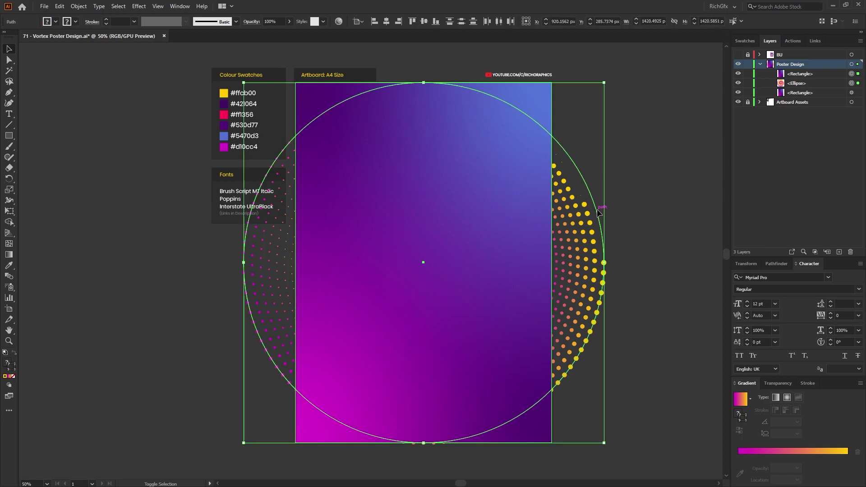
{"action": "right_click", "coordinate": [528, 153]}
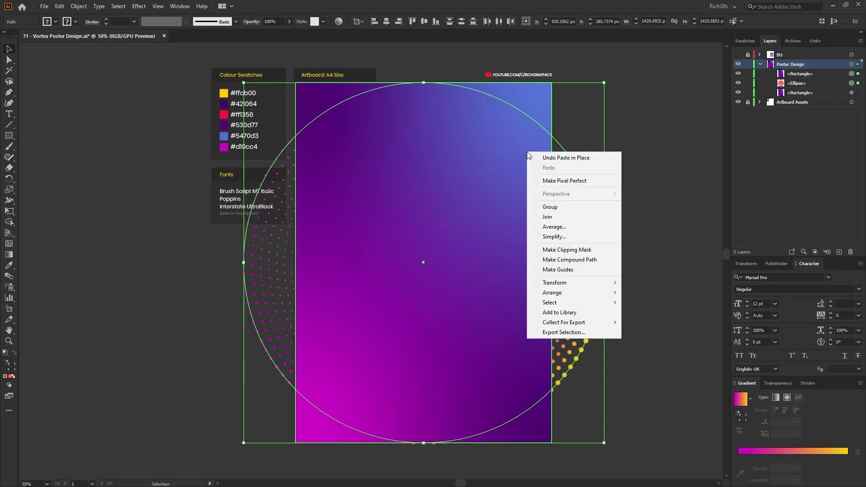
{"action": "left_click", "coordinate": [607, 254]}
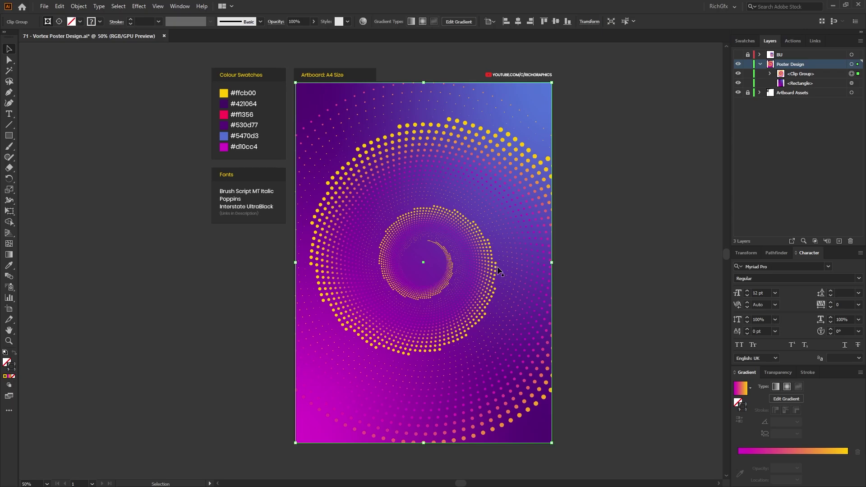
Step: Set the spiral's blending mode to Luminosity at 50% opacity, then deselect
{"action": "left_click", "coordinate": [788, 372]}
{"action": "left_click", "coordinate": [770, 428]}
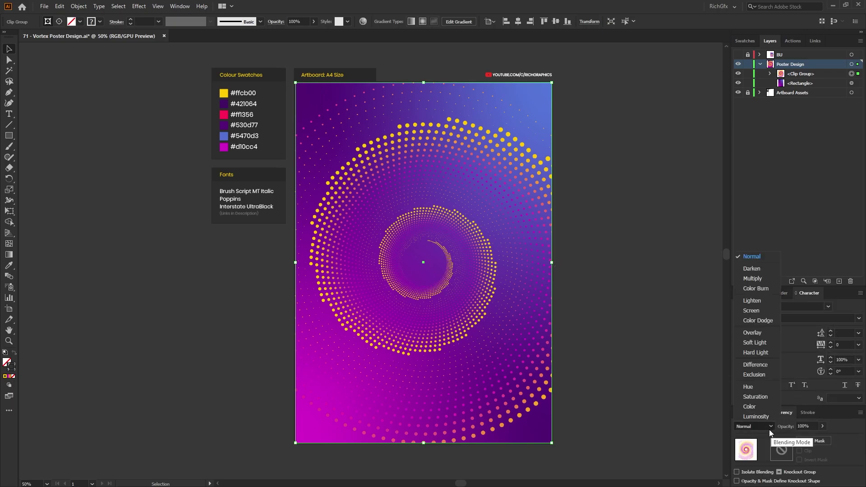
{"action": "left_click", "coordinate": [764, 417]}
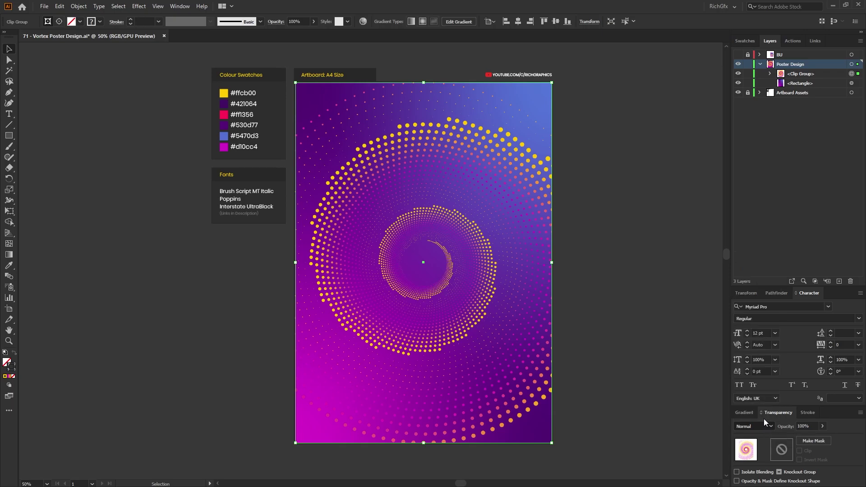
{"action": "left_click", "coordinate": [816, 425]}
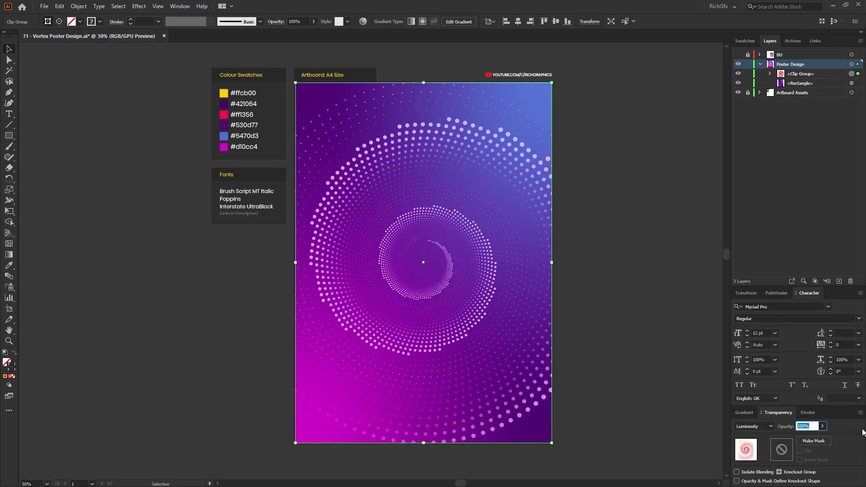
{"action": "type", "text": "50"}
{"action": "key", "text": "Return"}
{"action": "left_click", "coordinate": [677, 255]}
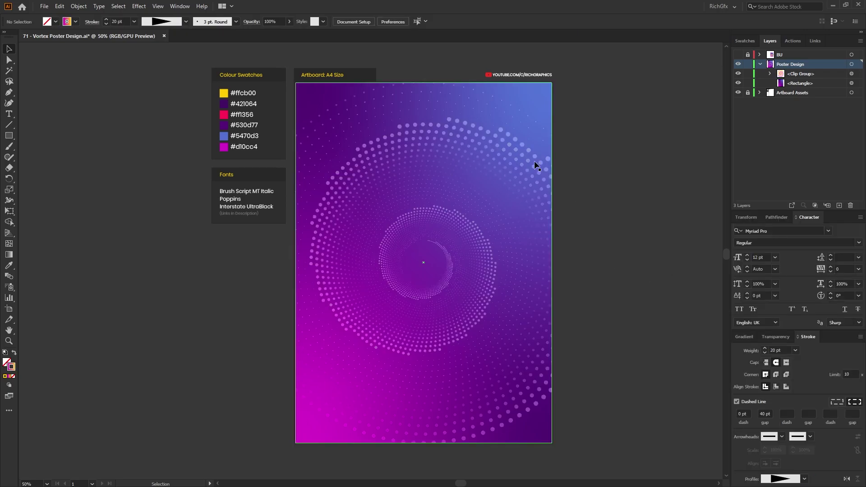
Step: Change the spiral path's Transform effect rotation angle to 23°
{"action": "key", "text": "a"}
{"action": "left_click", "coordinate": [539, 128]}
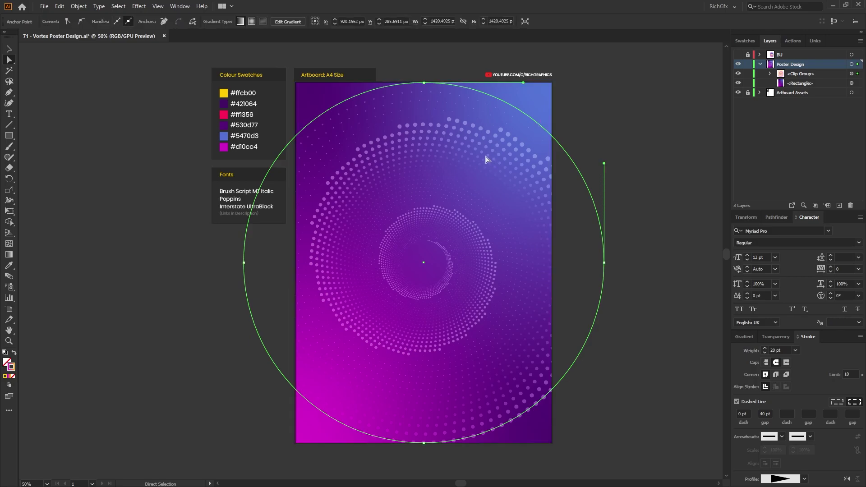
{"action": "left_click", "coordinate": [175, 8]}
{"action": "left_click", "coordinate": [235, 124]}
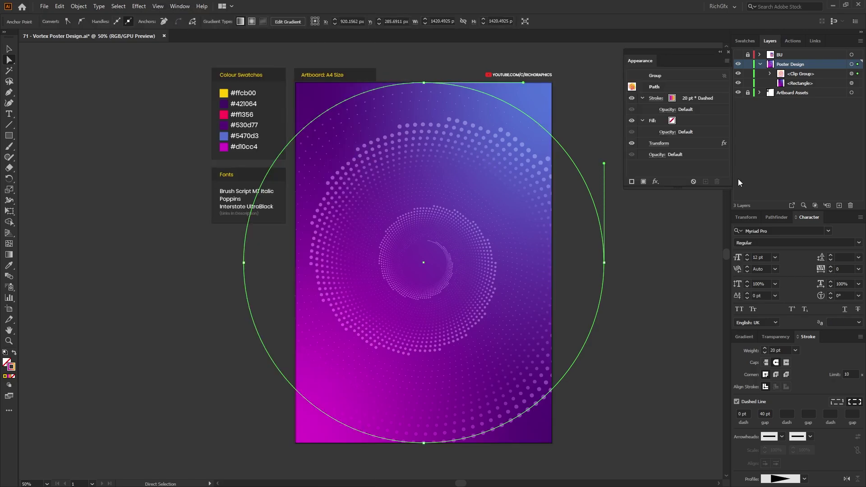
{"action": "left_click", "coordinate": [661, 144]}
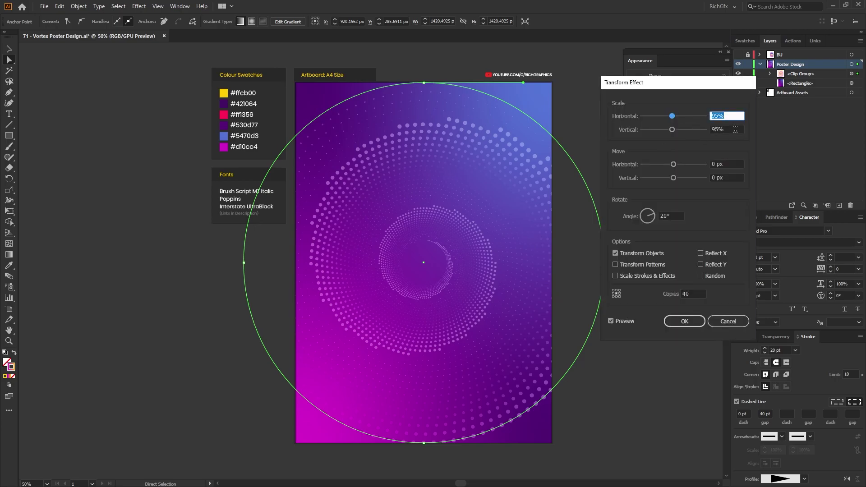
{"action": "type", "text": "#4210"}
{"action": "type", "text": "6"}
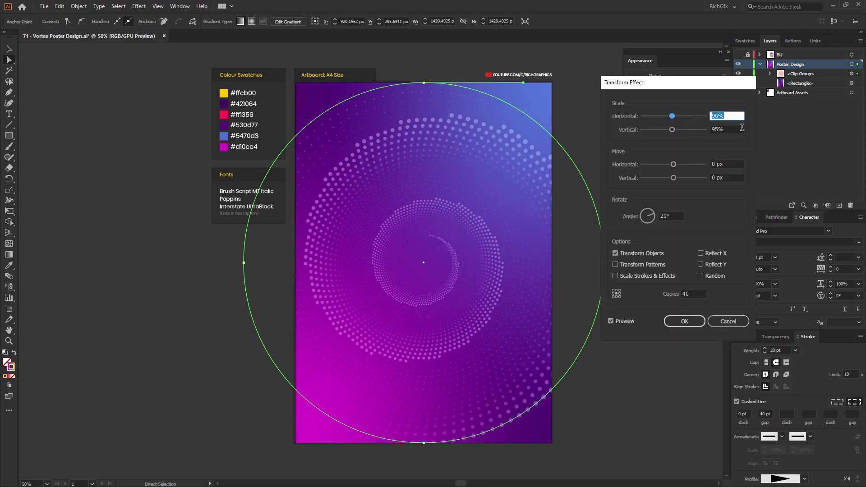
{"action": "left_click", "coordinate": [672, 216]}
{"action": "key", "text": "Up"}
{"action": "key", "text": "Up"}
{"action": "key", "text": "Up"}
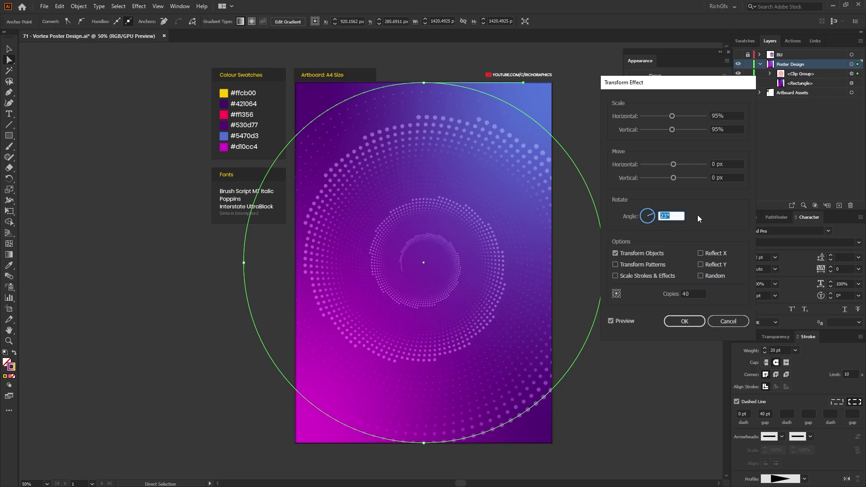
{"action": "key", "text": "Return"}
Step: Set the spiral stroke's dash gap to 40 pt
{"action": "left_click", "coordinate": [763, 414]}
{"action": "type", "text": "50"}
{"action": "key", "text": "Return"}
{"action": "type", "text": "40"}
{"action": "key", "text": "Return"}
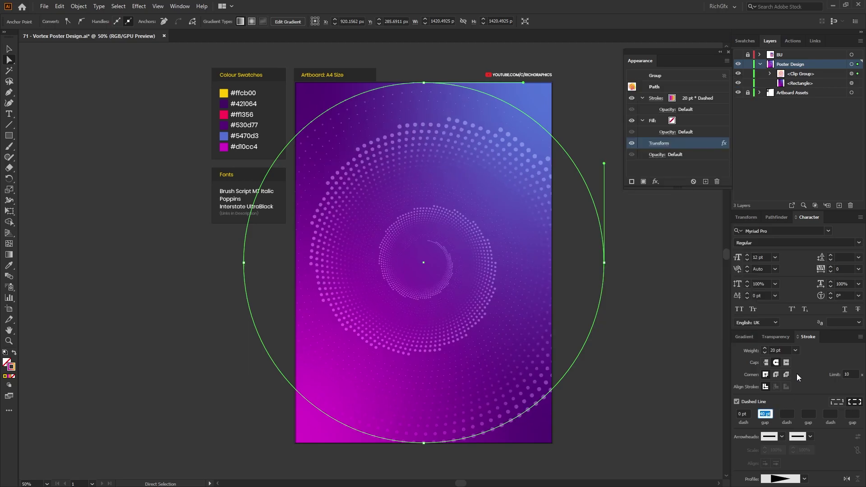
Step: Set the spiral's stroke weight to 30 pt, comparing heavier and thinner weights
{"action": "left_click", "coordinate": [9, 49]}
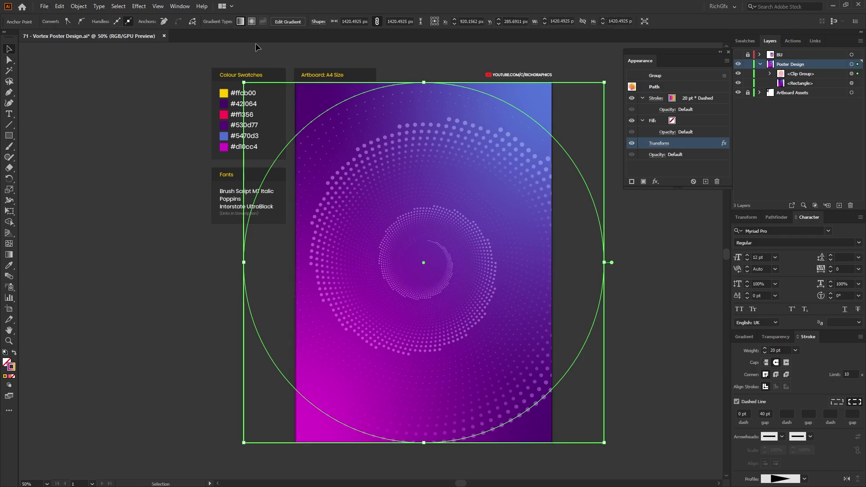
{"action": "double_click", "coordinate": [139, 21]}
{"action": "key", "text": "Return"}
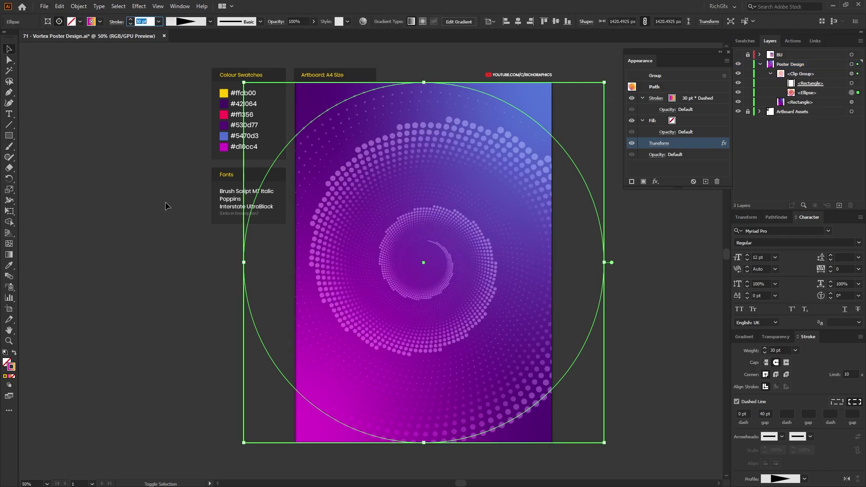
{"action": "key", "text": "shift+Down"}
{"action": "key", "text": "shift+Up"}
{"action": "key", "text": "shift+Down"}
{"action": "key", "text": "ctrl+shift+a"}
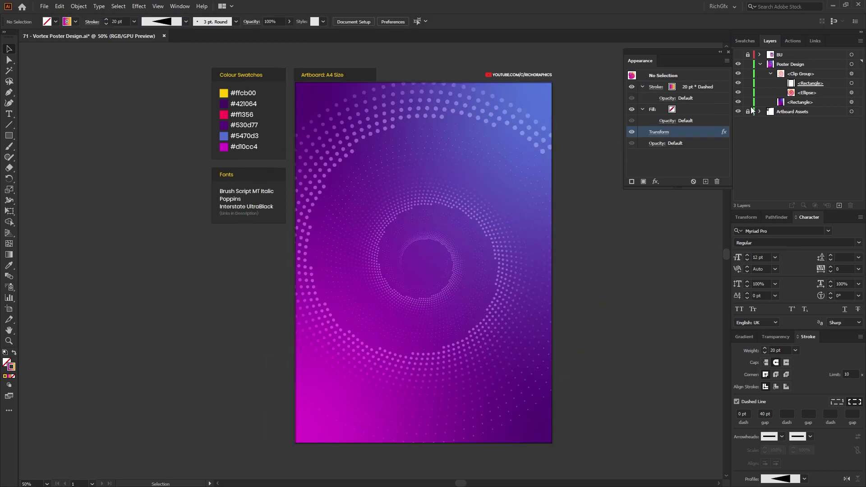
Step: Create a 320 × 320 px circle with the Ellipse tool
{"action": "left_click", "coordinate": [728, 51]}
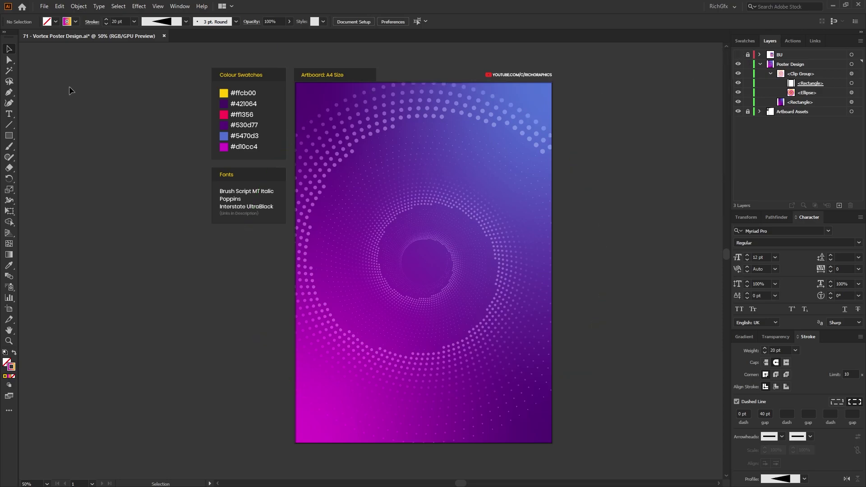
{"action": "left_click", "coordinate": [9, 135]}
{"action": "left_click", "coordinate": [54, 157]}
{"action": "left_click", "coordinate": [549, 194]}
{"action": "type", "text": "320"}
{"action": "key", "text": "Tab"}
{"action": "type", "text": "32"}
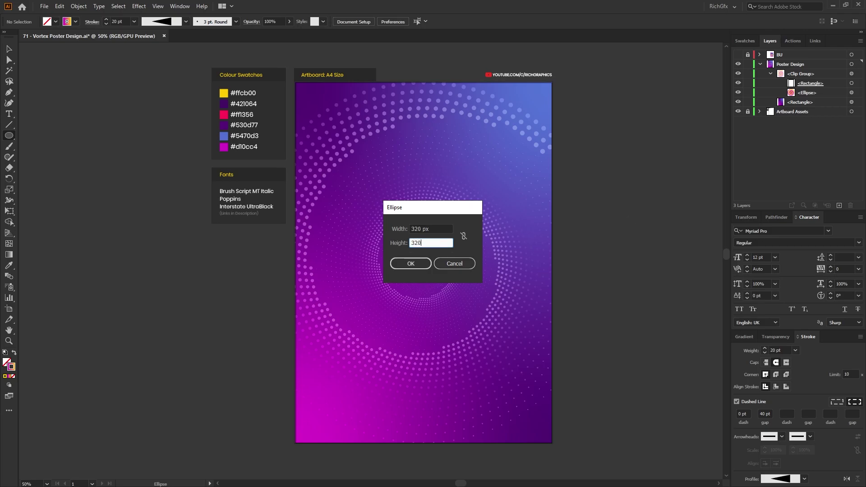
{"action": "key", "text": "Return"}
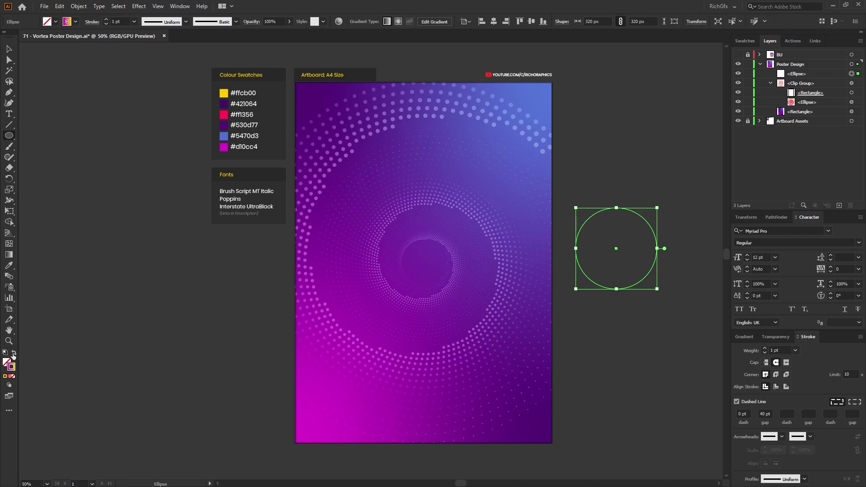
Step: Fill the circle with the dark purple #421064 swatch using the eyedropper
{"action": "left_click", "coordinate": [14, 354]}
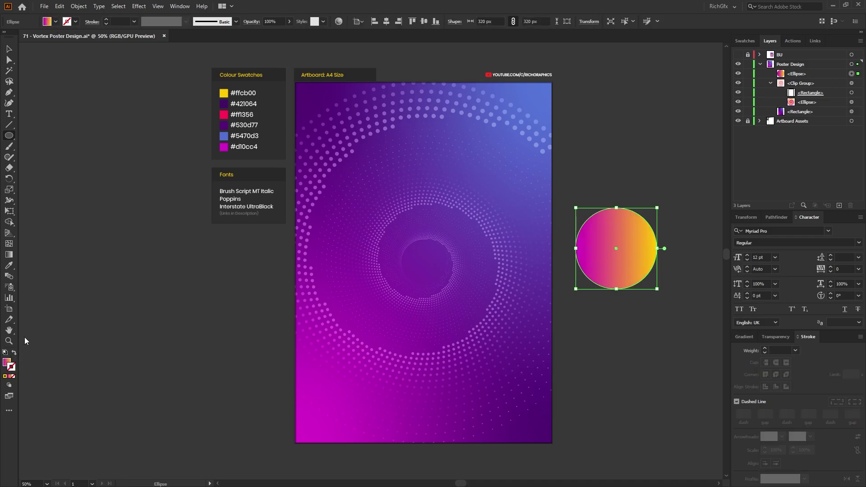
{"action": "left_click", "coordinate": [56, 21]}
{"action": "key", "text": "Escape"}
{"action": "key", "text": "i"}
{"action": "left_click", "coordinate": [224, 105]}
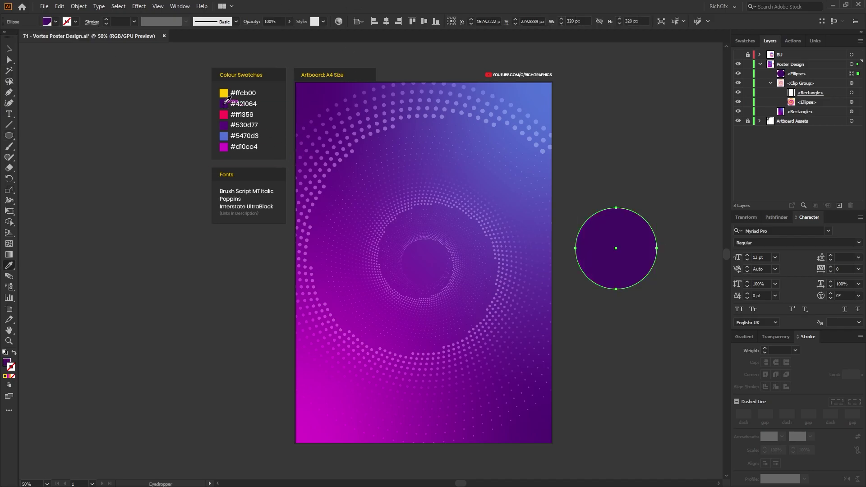
Step: Centre the circle on the artboard and enlarge it to about 420 px wide
{"action": "left_click", "coordinate": [12, 51]}
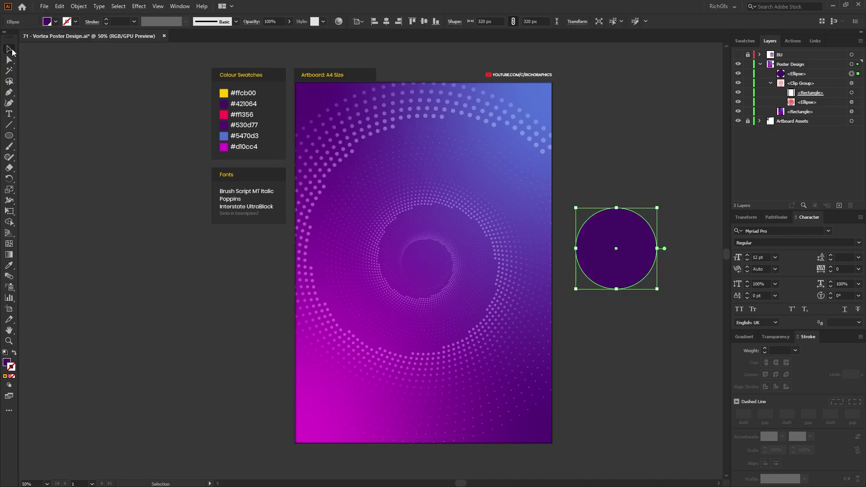
{"action": "left_click", "coordinate": [385, 23]}
{"action": "left_click", "coordinate": [421, 21]}
{"action": "left_click", "coordinate": [632, 228]}
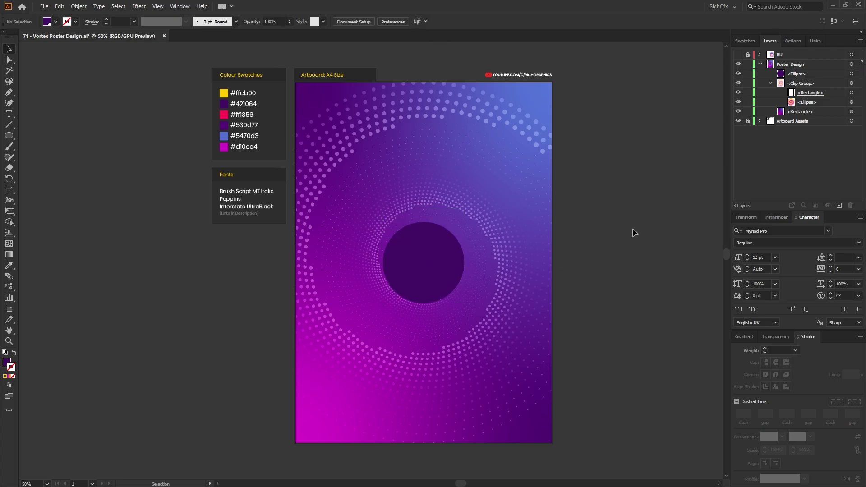
{"action": "left_click", "coordinate": [461, 261]}
{"action": "left_click_drag", "start_coordinate": [464, 222], "coordinate": [475, 207]}
{"action": "left_click", "coordinate": [607, 249]}
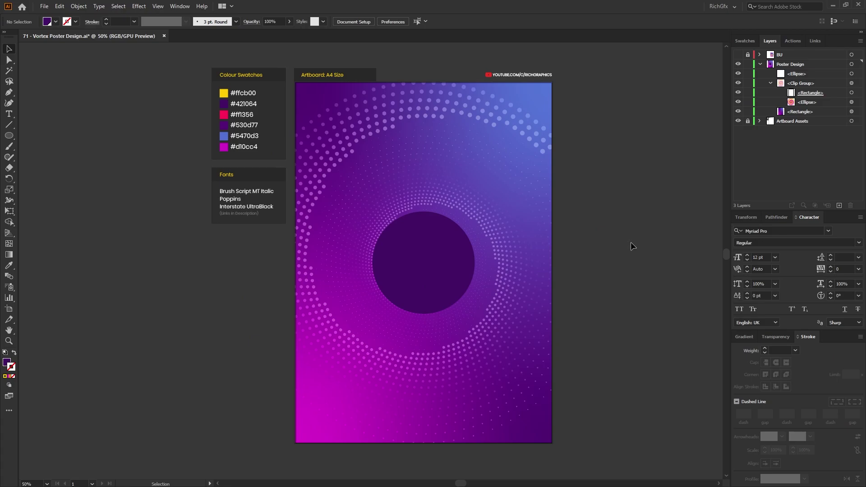
Step: Show the Party headline, shift its P to -30 pt baseline, then show NIGHT
{"action": "key", "text": "ctrl+plus"}
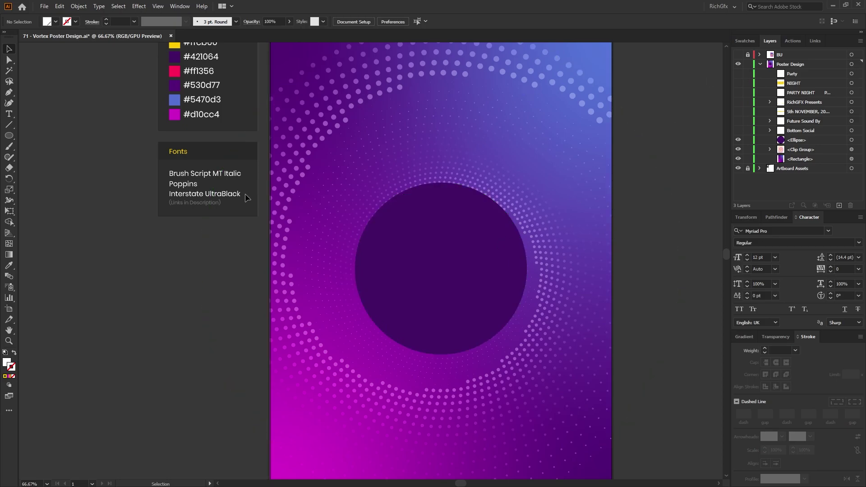
{"action": "left_click", "coordinate": [738, 74]}
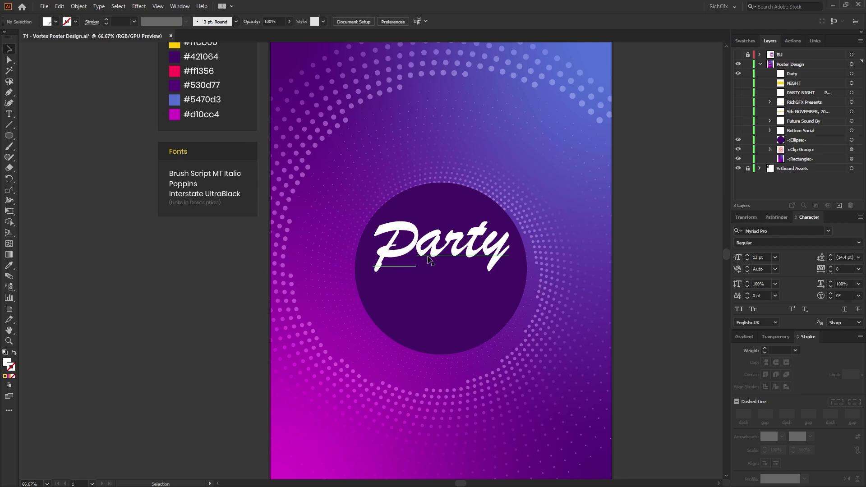
{"action": "double_click", "coordinate": [417, 251]}
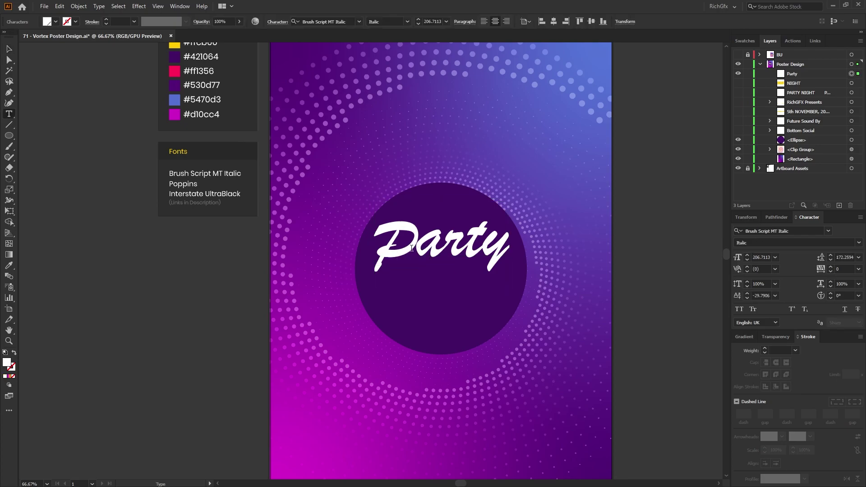
{"action": "left_click_drag", "start_coordinate": [412, 249], "coordinate": [386, 249]}
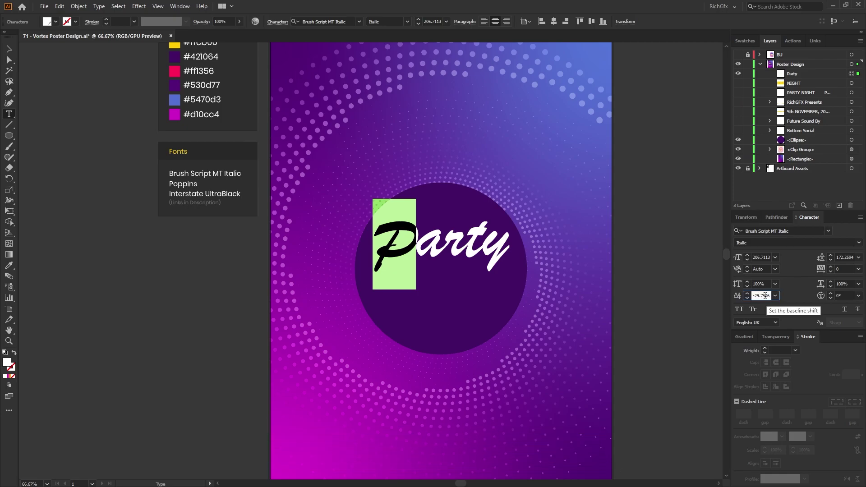
{"action": "left_click", "coordinate": [770, 296]}
{"action": "type", "text": "-30"}
{"action": "key", "text": "Return"}
{"action": "left_click", "coordinate": [9, 48]}
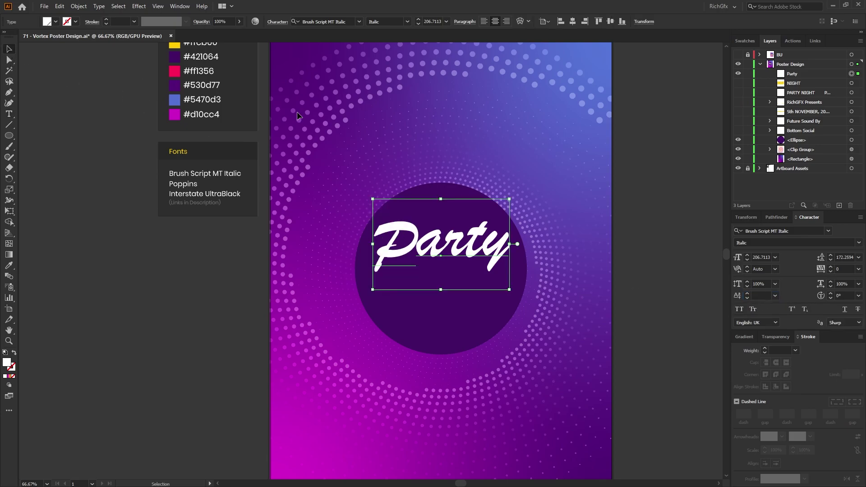
{"action": "left_click", "coordinate": [662, 219]}
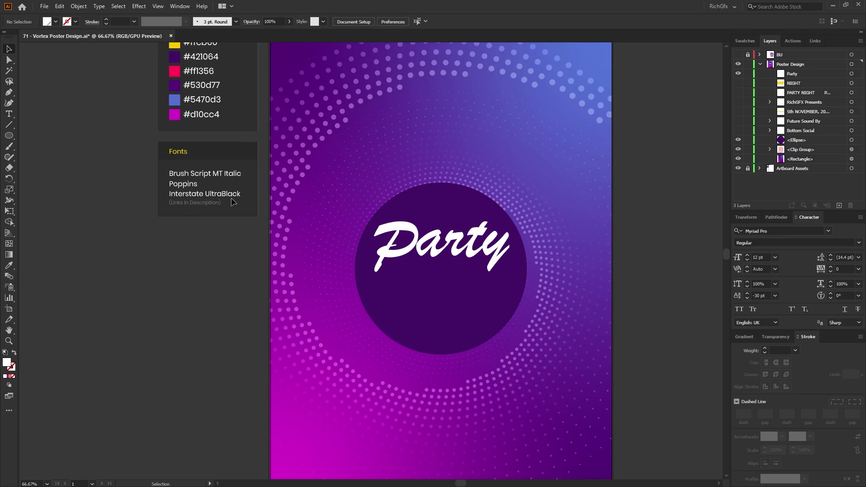
{"action": "left_click", "coordinate": [738, 84]}
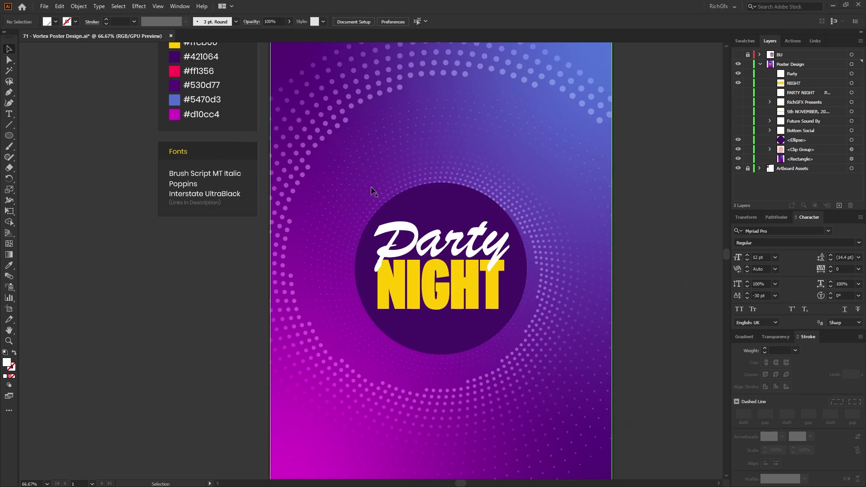
{"action": "left_click", "coordinate": [738, 93]}
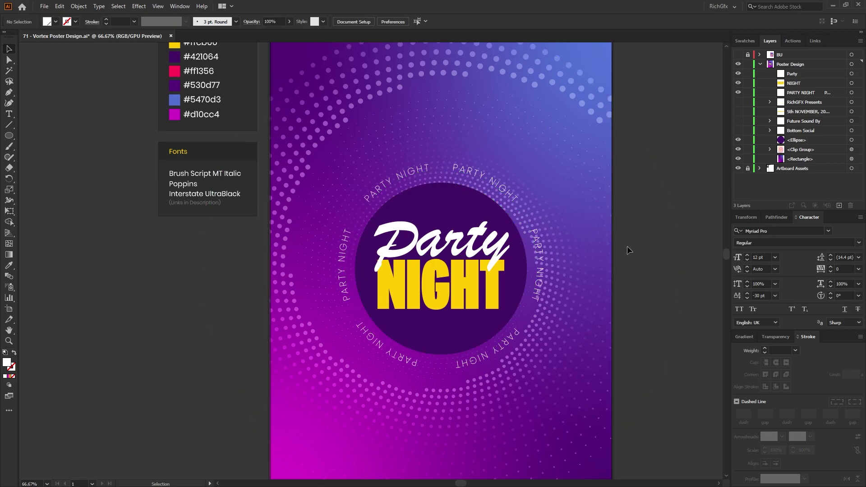
{"action": "left_click_drag", "start_coordinate": [682, 220], "coordinate": [391, 211]}
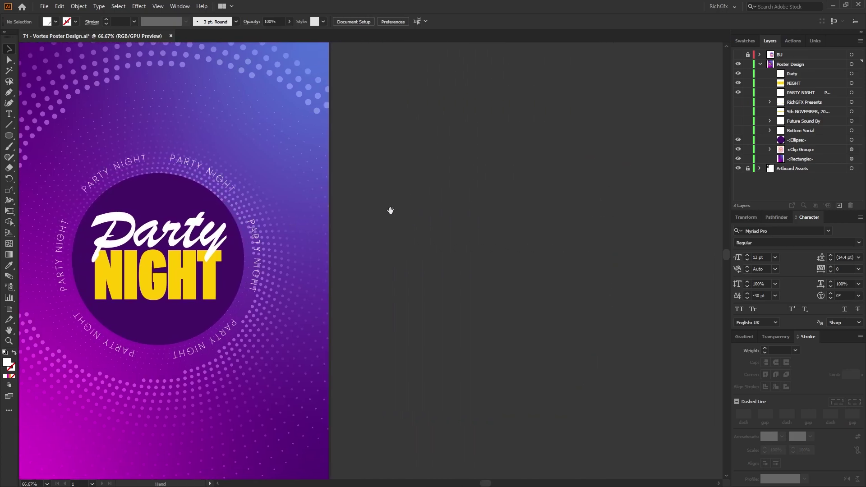
{"action": "left_click_drag", "start_coordinate": [8, 135], "coordinate": [49, 157]}
{"action": "left_click_drag", "start_coordinate": [475, 182], "coordinate": [624, 331]}
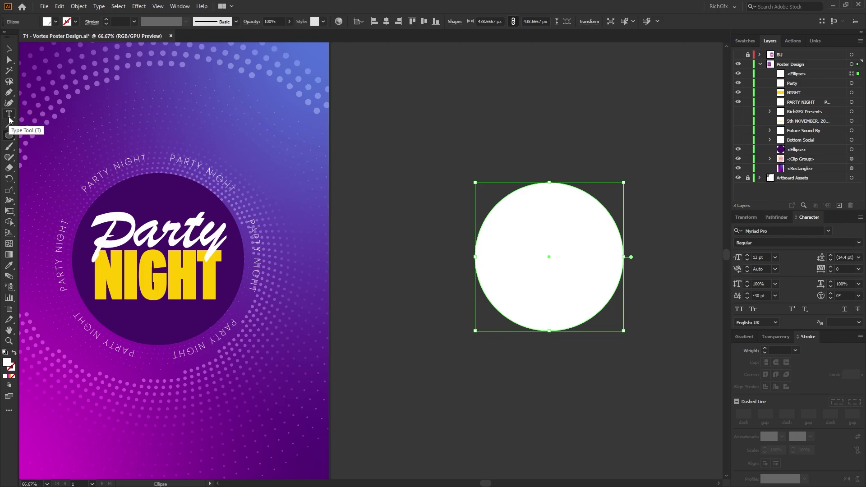
{"action": "left_click_drag", "start_coordinate": [9, 119], "coordinate": [20, 118]}
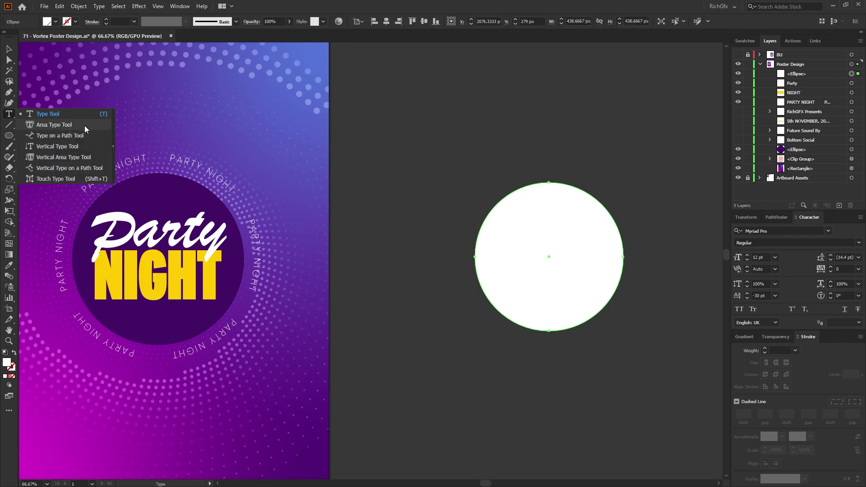
{"action": "left_click_drag", "start_coordinate": [87, 127], "coordinate": [74, 142]}
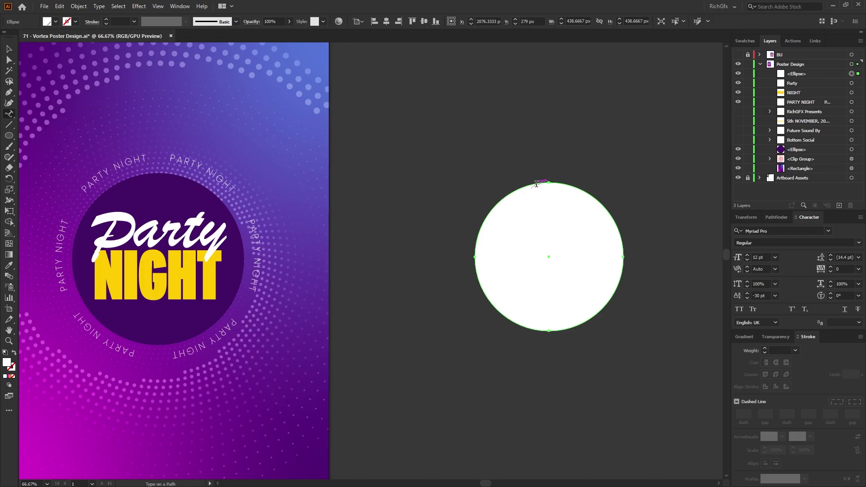
{"action": "left_click", "coordinate": [555, 180]}
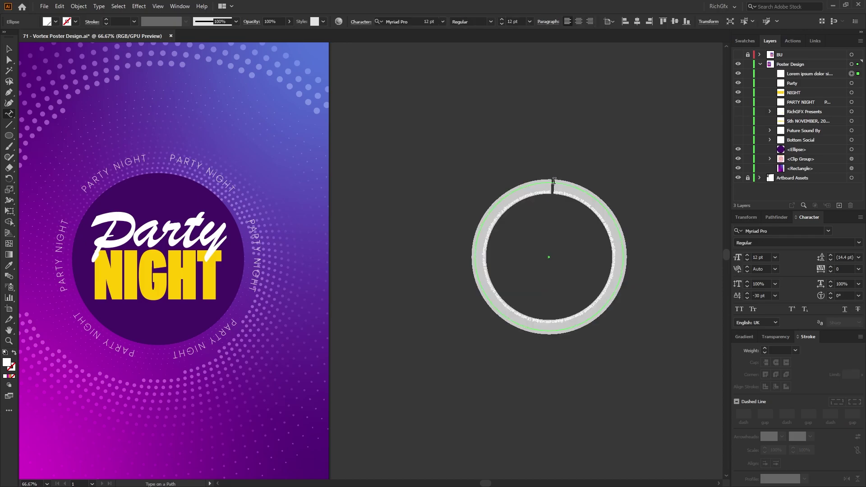
{"action": "type", "text": "erjbejfbejfbejfe"}
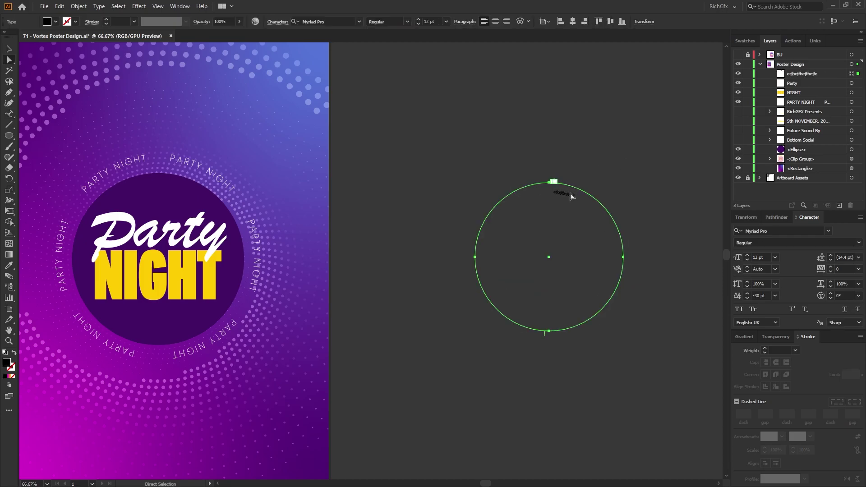
{"action": "key", "text": "Escape"}
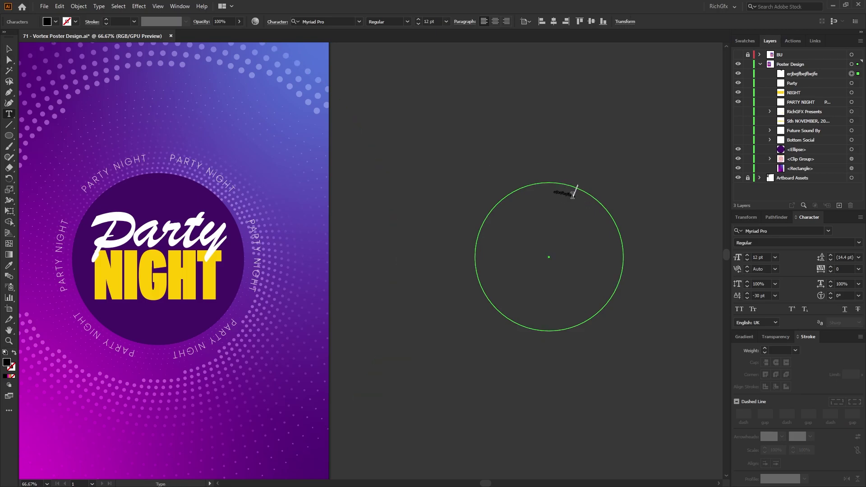
{"action": "double_click", "coordinate": [572, 192]}
{"action": "left_click", "coordinate": [430, 22]}
{"action": "type", "text": "100"}
{"action": "key", "text": "Return"}
{"action": "key", "text": "Escape"}
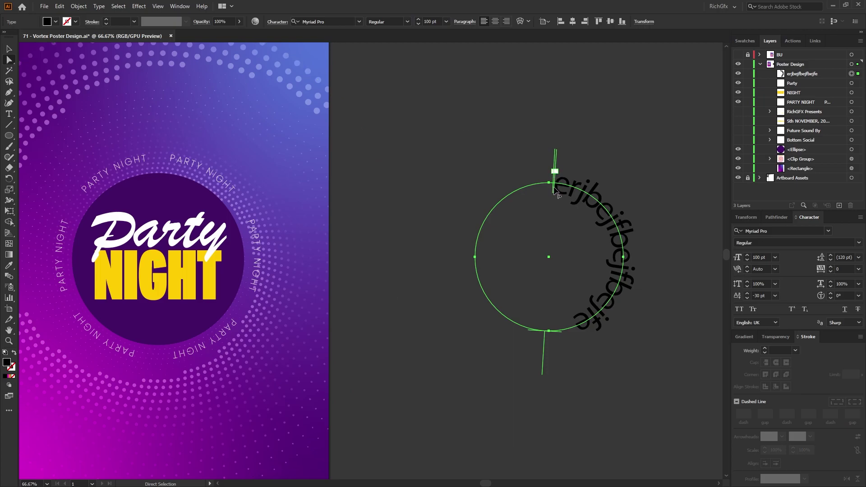
{"action": "left_click_drag", "start_coordinate": [554, 189], "coordinate": [552, 180]}
{"action": "left_click_drag", "start_coordinate": [472, 260], "coordinate": [470, 254]}
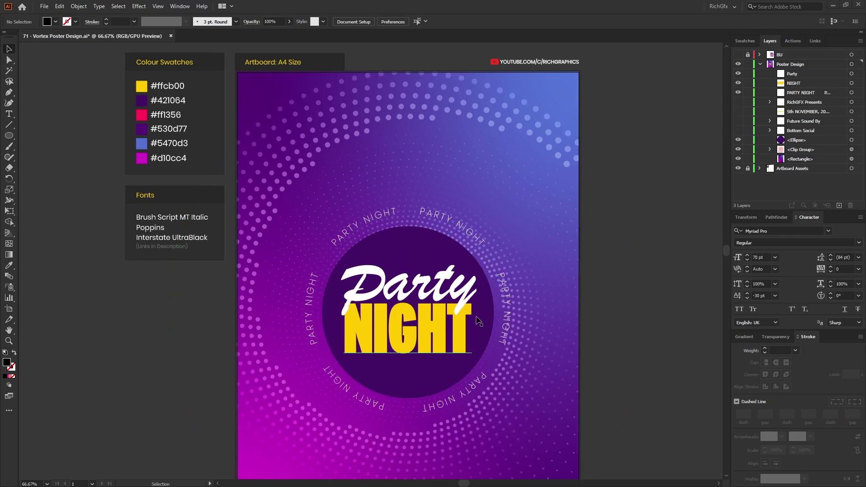
Step: Show the RichGFX Presents layer and check the 05 - 11 - 2020 date's letter spacing
{"action": "left_click", "coordinate": [738, 102]}
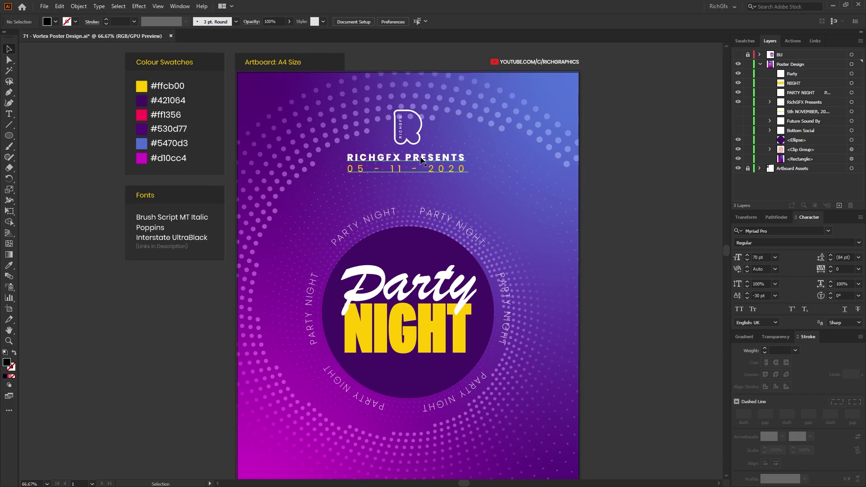
{"action": "double_click", "coordinate": [442, 172]}
{"action": "double_click", "coordinate": [349, 169]}
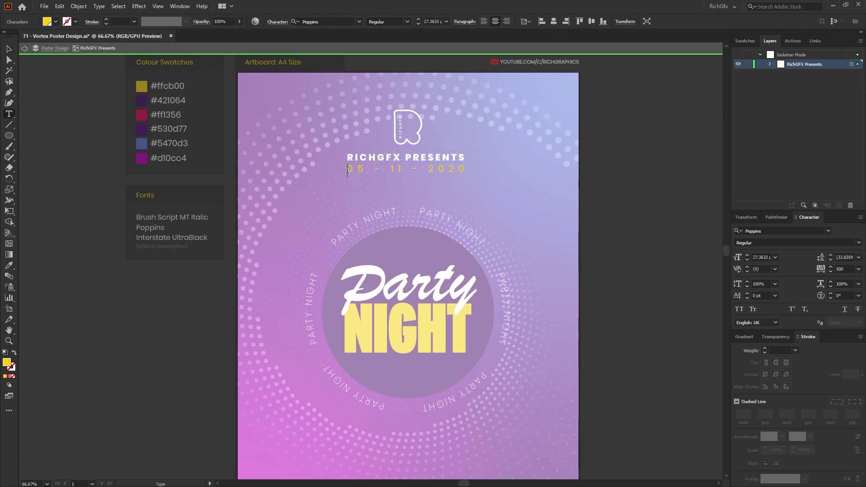
{"action": "left_click_drag", "start_coordinate": [349, 169], "coordinate": [474, 171]}
{"action": "left_click", "coordinate": [448, 170]}
{"action": "left_click", "coordinate": [843, 269]}
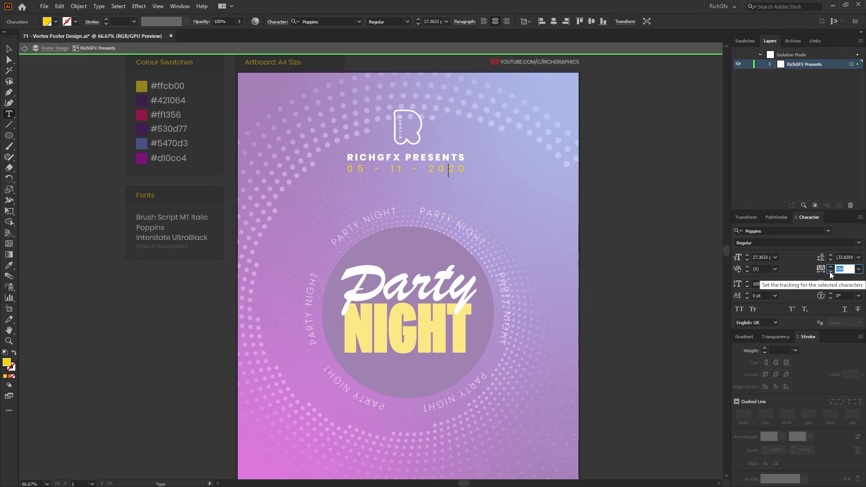
{"action": "left_click", "coordinate": [8, 48]}
{"action": "left_click", "coordinate": [657, 226]}
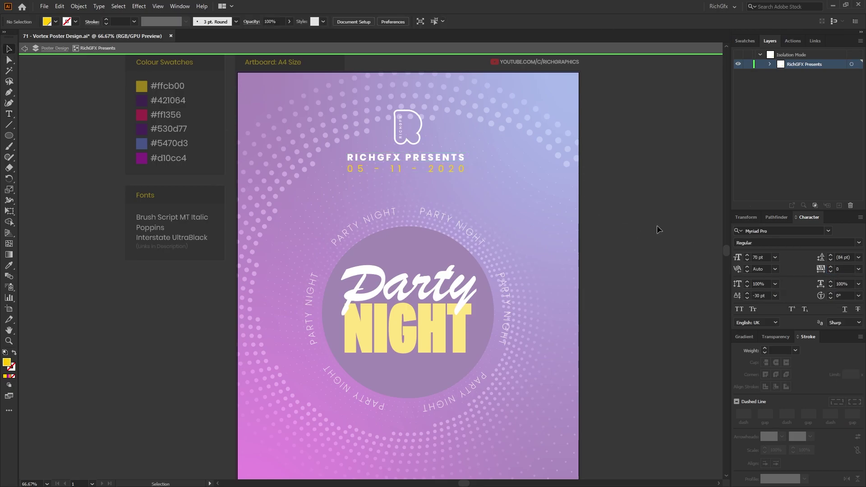
{"action": "double_click", "coordinate": [657, 225]}
{"action": "scroll", "coordinate": [657, 225], "scroll_direction": "down", "scroll_amount": 3}
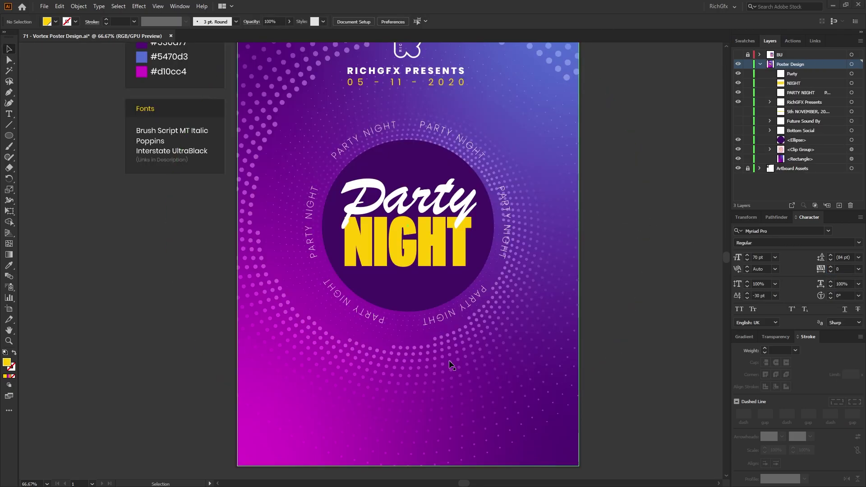
Step: Turn on the 5th NOVEMBER, Future Sound By and Bottom Social layers
{"action": "left_click", "coordinate": [738, 112]}
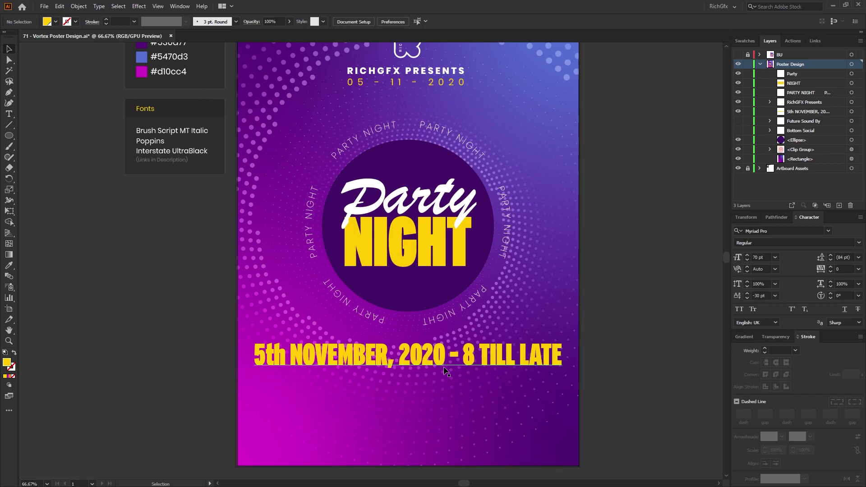
{"action": "left_click", "coordinate": [738, 121]}
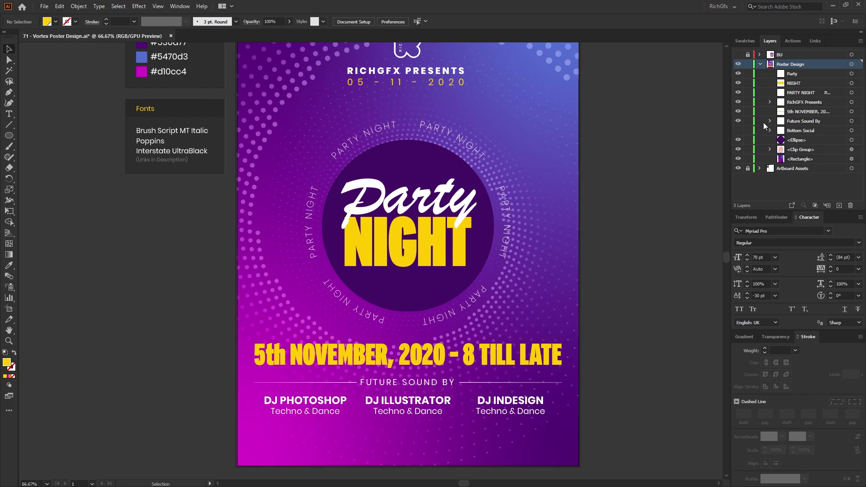
{"action": "left_click", "coordinate": [739, 131]}
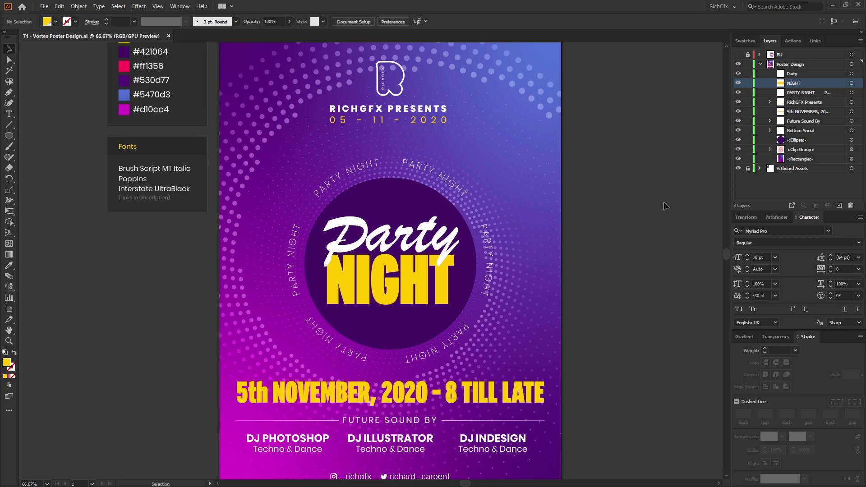
Step: Draw yellow rectangles beside the poster and centre-align them into a cross
{"action": "left_click_drag", "start_coordinate": [8, 137], "coordinate": [37, 138]}
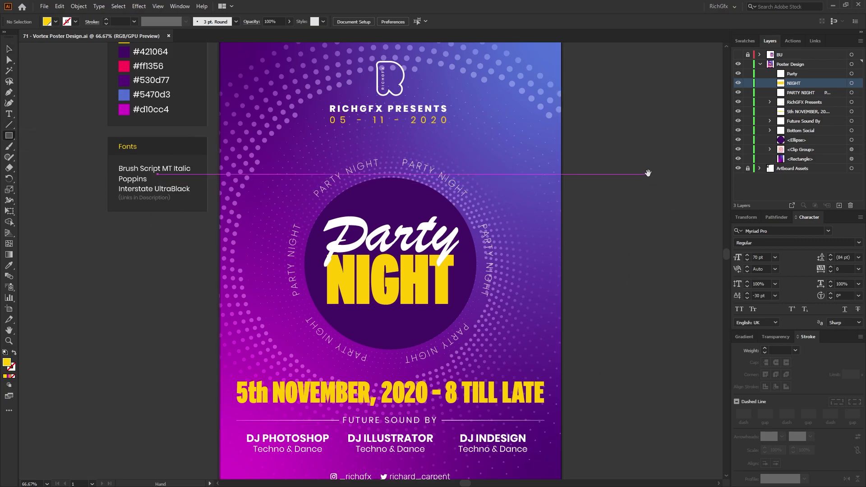
{"action": "scroll", "coordinate": [546, 180], "scroll_direction": "right", "scroll_amount": 5}
{"action": "mouse_move", "coordinate": [542, 189]}
{"action": "left_mouse_down"}
{"action": "mouse_move", "coordinate": [555, 224]}
{"action": "mouse_move", "coordinate": [595, 200]}
{"action": "mouse_move", "coordinate": [577, 200]}
{"action": "mouse_move", "coordinate": [612, 221]}
{"action": "left_mouse_up"}
{"action": "key", "text": "v"}
{"action": "left_click", "coordinate": [549, 219], "text": "shift"}
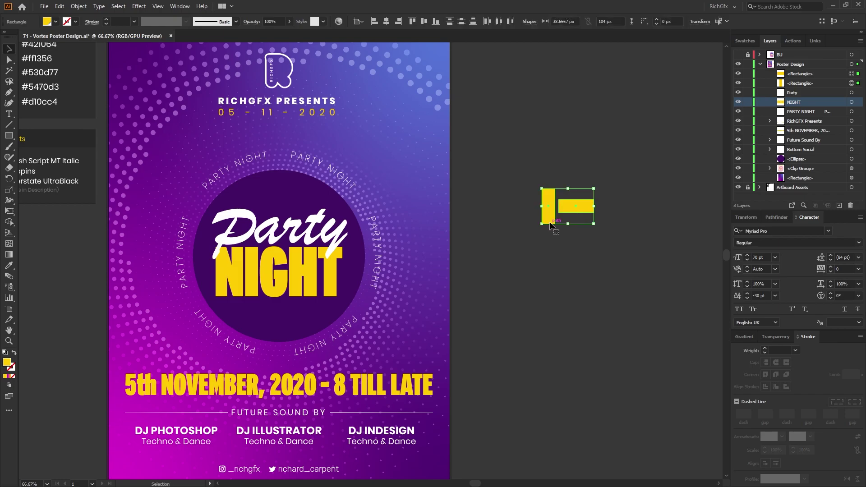
{"action": "left_click", "coordinate": [387, 22]}
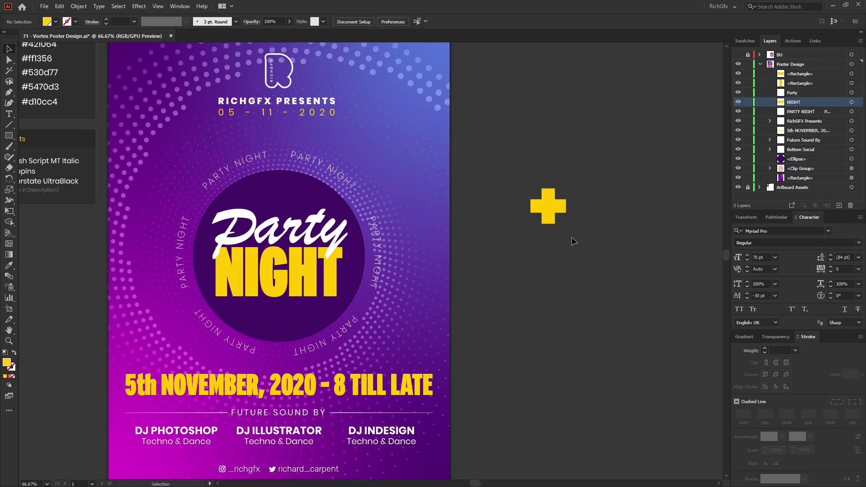
Step: Round all the cross's corners to 19.33 px with the Direct Selection corner widgets
{"action": "scroll", "coordinate": [563, 218], "scroll_direction": "up", "scroll_amount": 2}
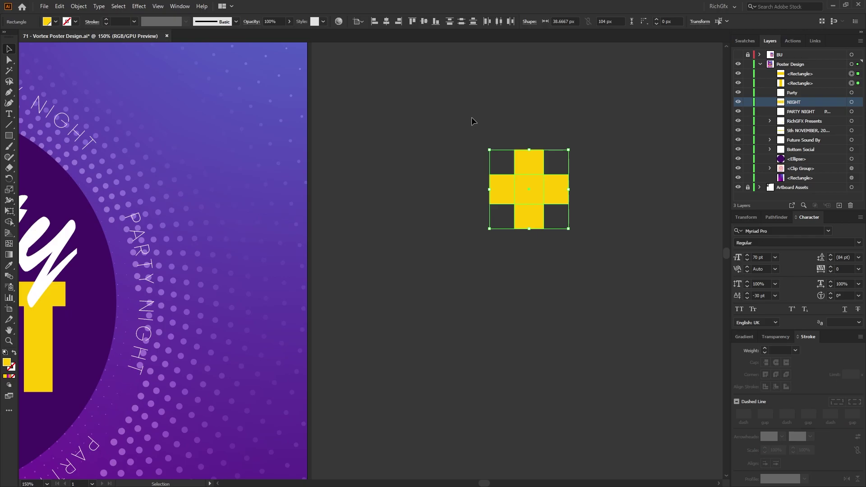
{"action": "left_click", "coordinate": [9, 60]}
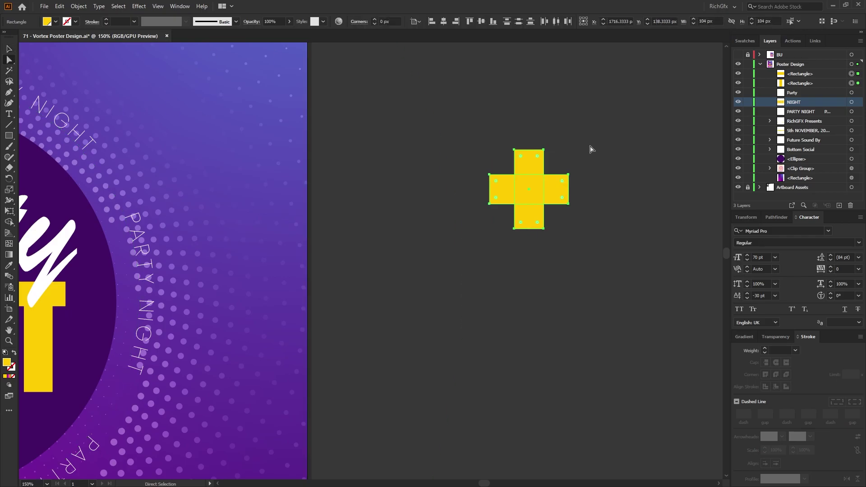
{"action": "left_click_drag", "start_coordinate": [524, 159], "coordinate": [571, 235]}
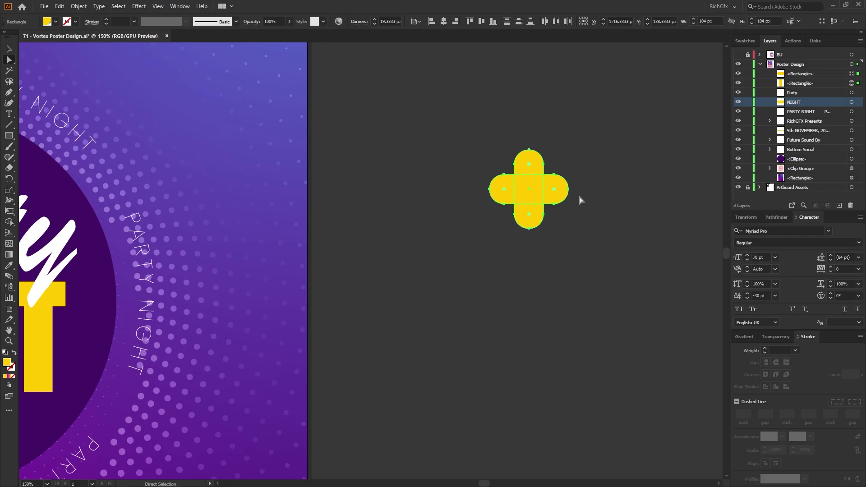
{"action": "left_click", "coordinate": [606, 199]}
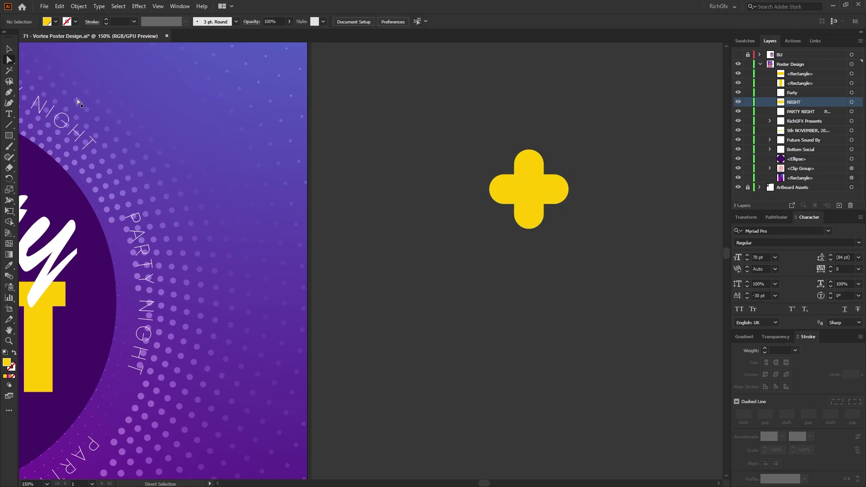
Step: Group the two rectangles and rotate the cross 45° into an X
{"action": "left_click_drag", "start_coordinate": [460, 138], "coordinate": [460, 138]}
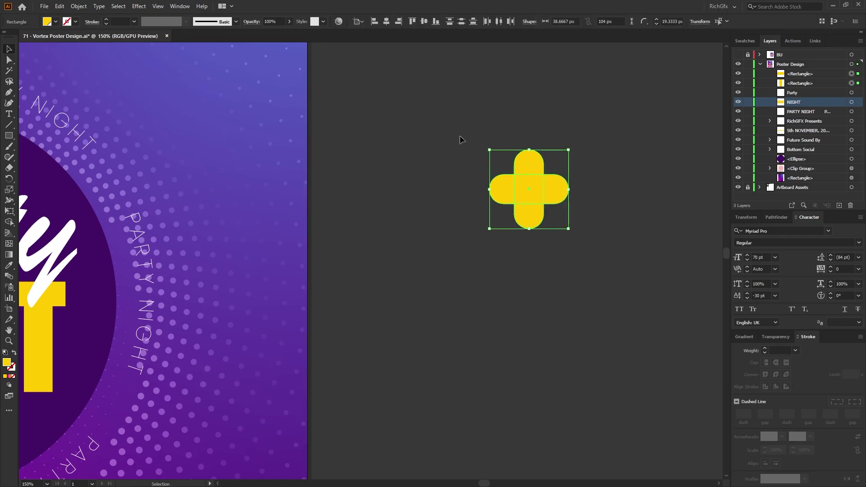
{"action": "left_click", "coordinate": [83, 8]}
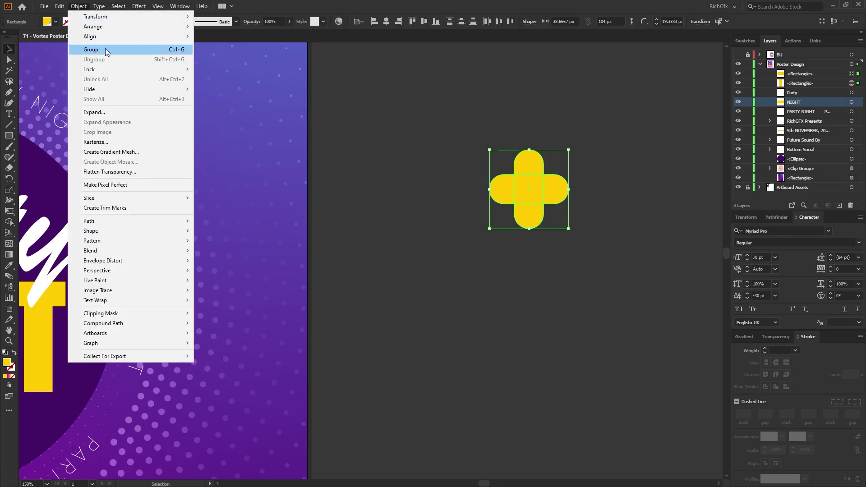
{"action": "left_click", "coordinate": [106, 52]}
{"action": "left_click_drag", "start_coordinate": [573, 149], "coordinate": [599, 277]}
{"action": "left_click", "coordinate": [603, 277]}
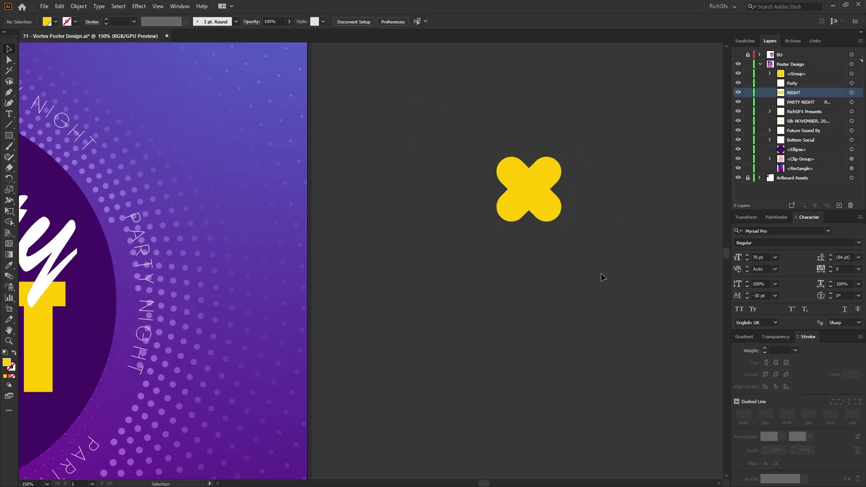
{"action": "scroll", "coordinate": [603, 277], "scroll_direction": "down", "scroll_amount": 2}
Step: Place a copy of the yellow X on the poster and make a white X variant
{"action": "left_click", "coordinate": [571, 242]}
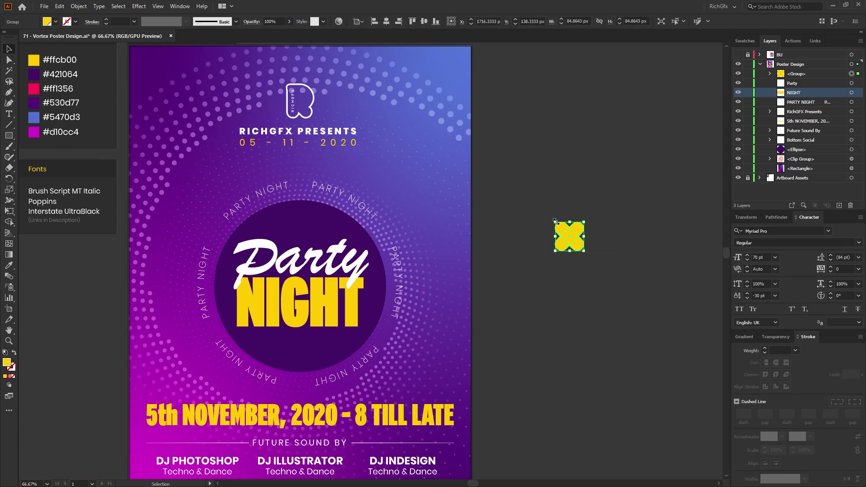
{"action": "left_click", "coordinate": [591, 263]}
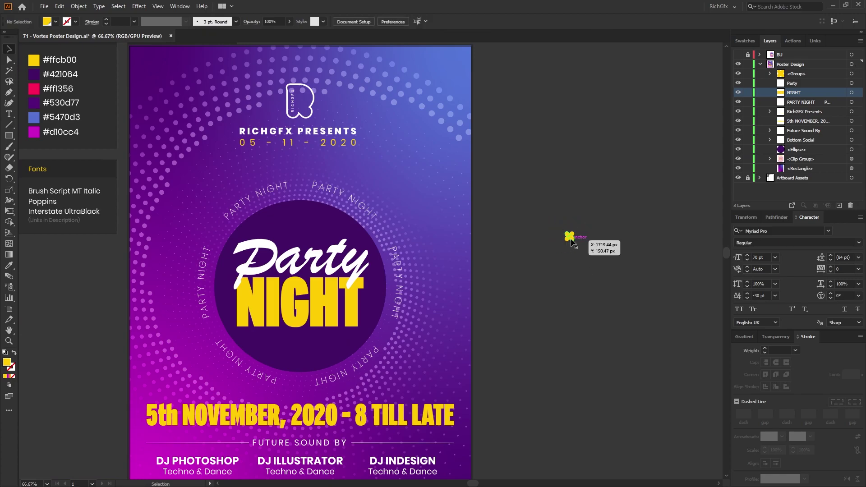
{"action": "left_click_drag", "start_coordinate": [570, 242], "coordinate": [387, 187]}
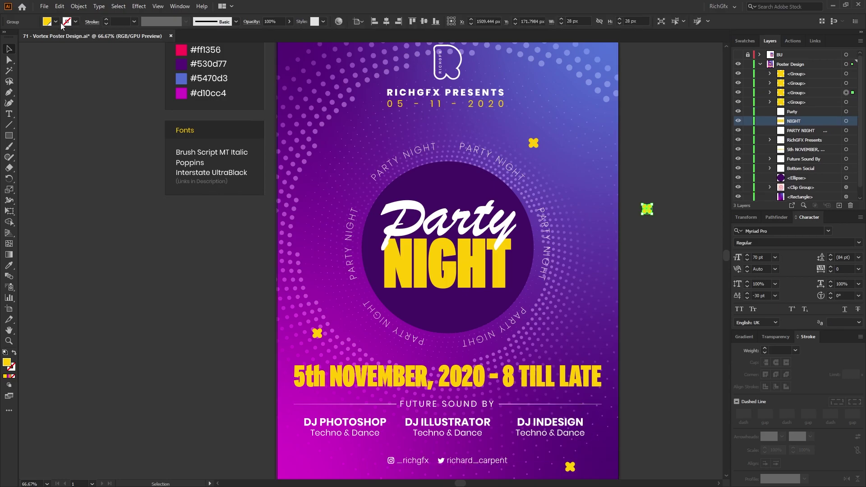
{"action": "left_click", "coordinate": [56, 22]}
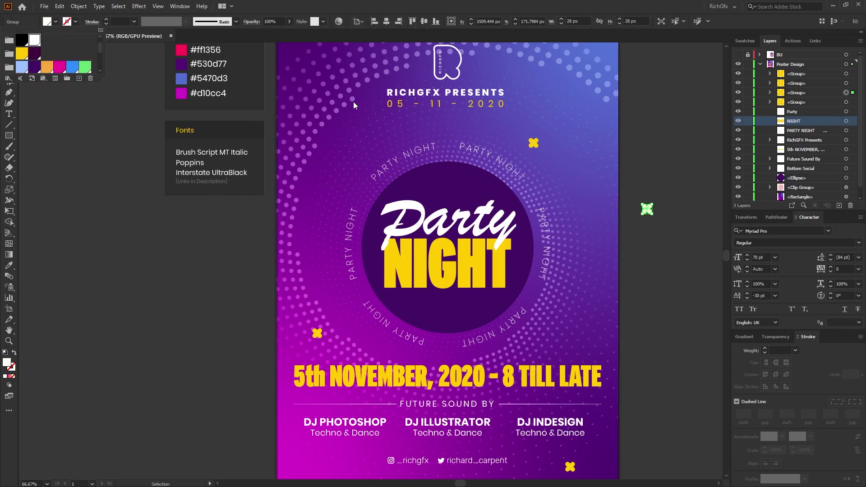
{"action": "key", "text": "Escape"}
{"action": "scroll", "coordinate": [661, 210], "scroll_direction": "up", "scroll_amount": 2, "text": "alt"}
{"action": "left_click", "coordinate": [664, 266]}
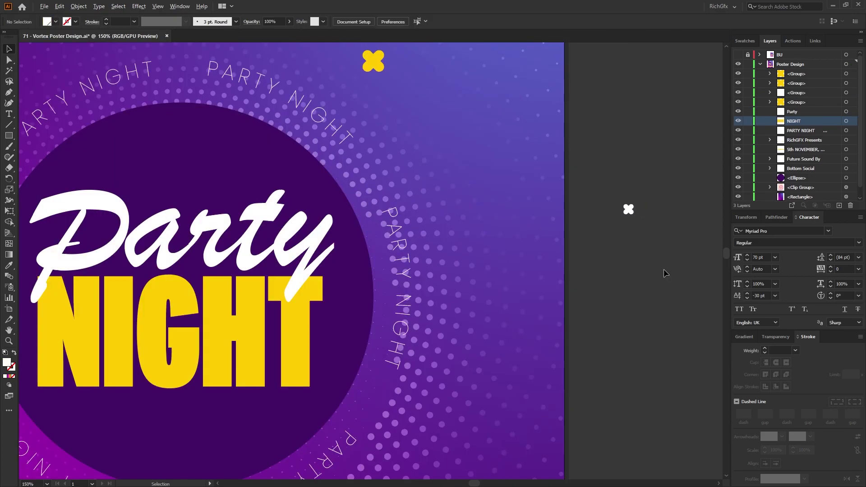
Step: Move the white X to the poster's right side and add more X copies near the edge
{"action": "scroll", "coordinate": [664, 269], "scroll_direction": "down", "scroll_amount": 2, "text": "alt"}
{"action": "left_click_drag", "start_coordinate": [653, 231], "coordinate": [655, 241]}
{"action": "left_click_drag", "start_coordinate": [634, 204], "coordinate": [317, 457]}
{"action": "left_click", "coordinate": [683, 191]}
{"action": "scroll", "coordinate": [656, 250], "scroll_direction": "up", "scroll_amount": 3}
{"action": "left_click_drag", "start_coordinate": [583, 288], "coordinate": [582, 287]}
{"action": "scroll", "coordinate": [681, 253], "scroll_direction": "down", "scroll_amount": 1}
{"action": "left_click_drag", "start_coordinate": [685, 274], "coordinate": [633, 242]}
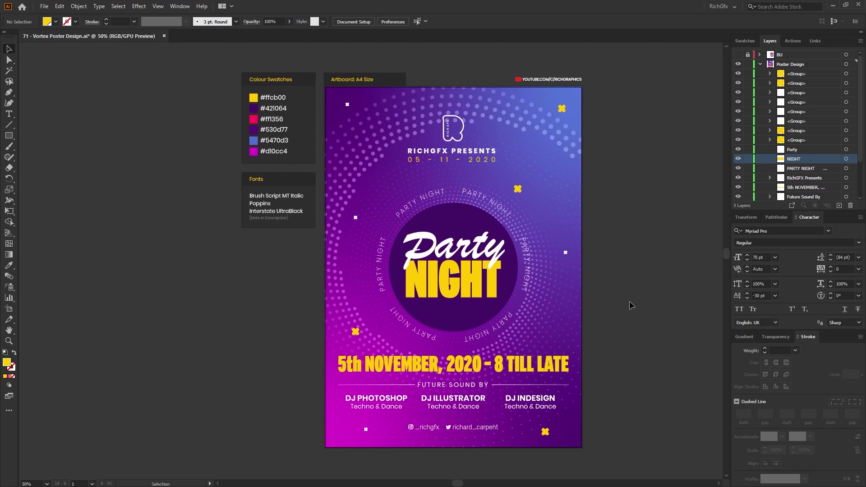